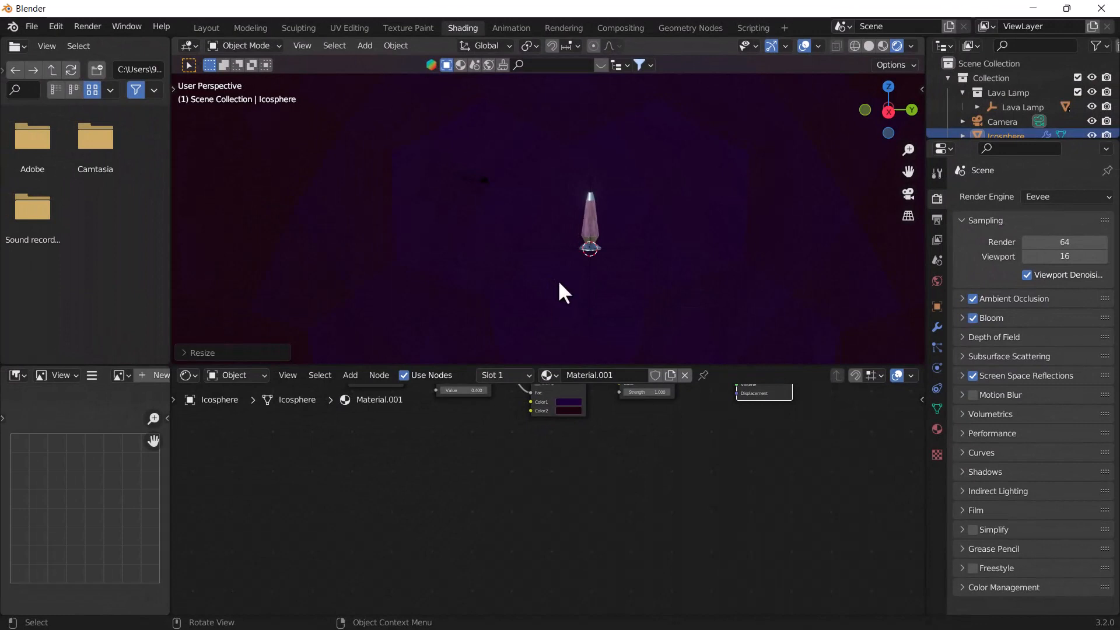
mouse_move(575, 286)
middle_down()
mouse_move(622, 282)
mouse_move(545, 293)
mouse_move(577, 280)
mouse_move(655, 295)
mouse_move(675, 265)
mouse_move(659, 240)
mouse_move(551, 261)
mouse_move(632, 286)
mouse_move(508, 272)
mouse_move(622, 242)
mouse_move(635, 284)
mouse_move(589, 279)
middle_up()
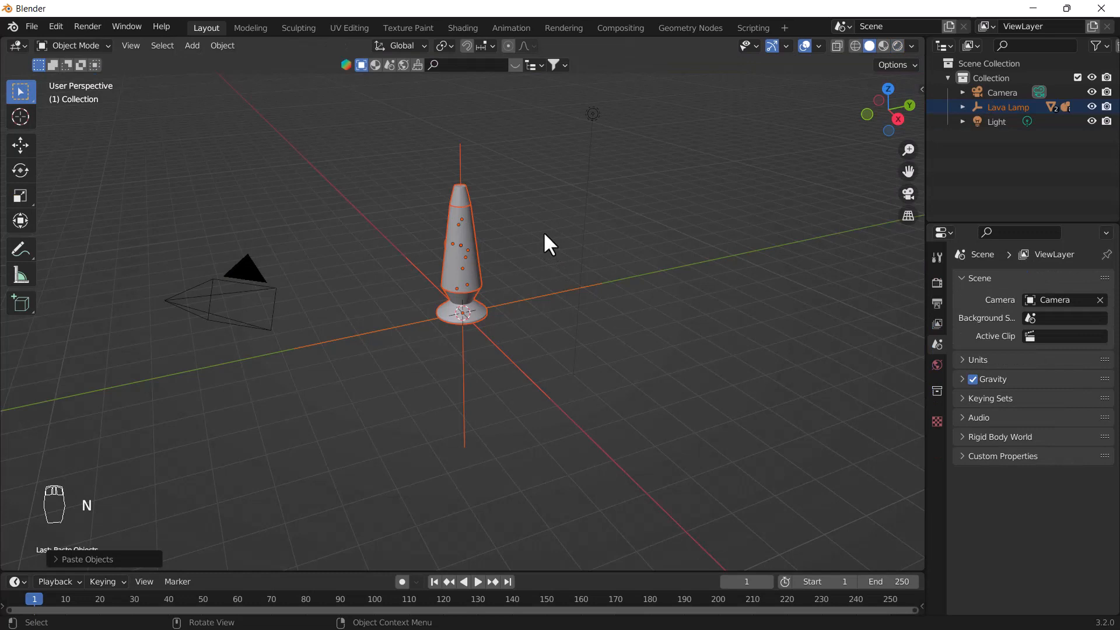
Deselect the lava lamp, switch to the Shading workspace and show the viewport with rendered shading.
click(544, 233)
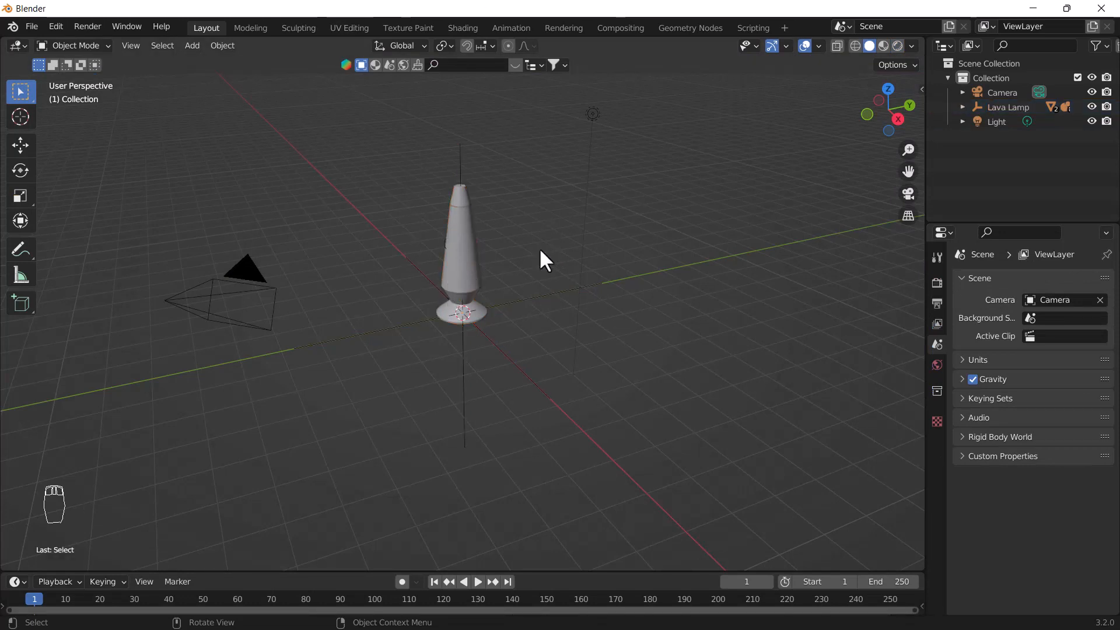
click(461, 27)
middle_drag(583, 292, 594, 313)
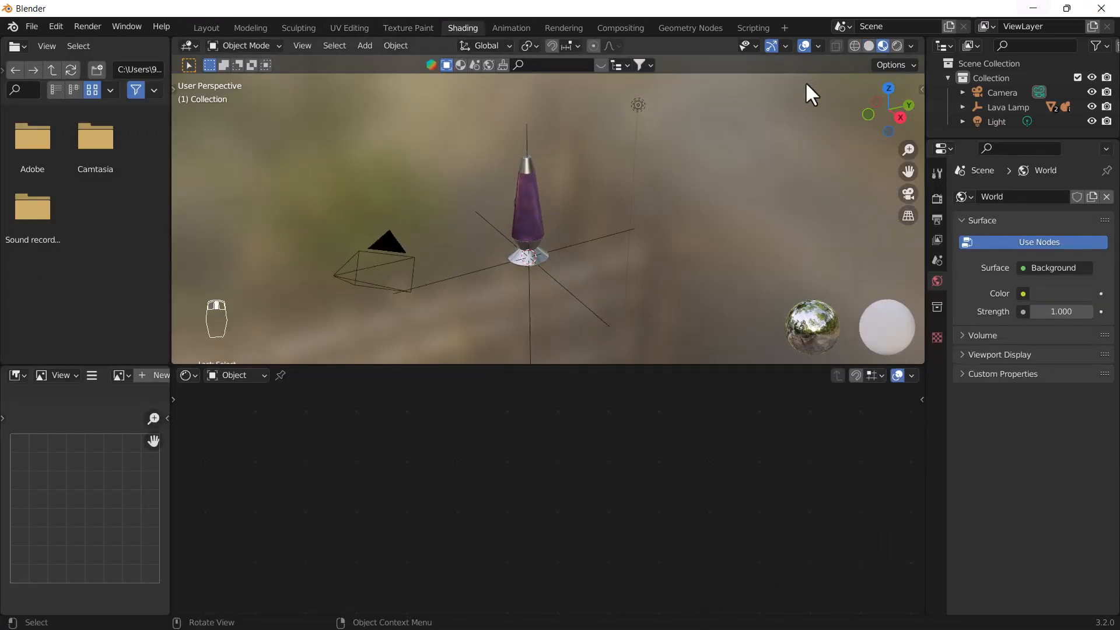
click(895, 46)
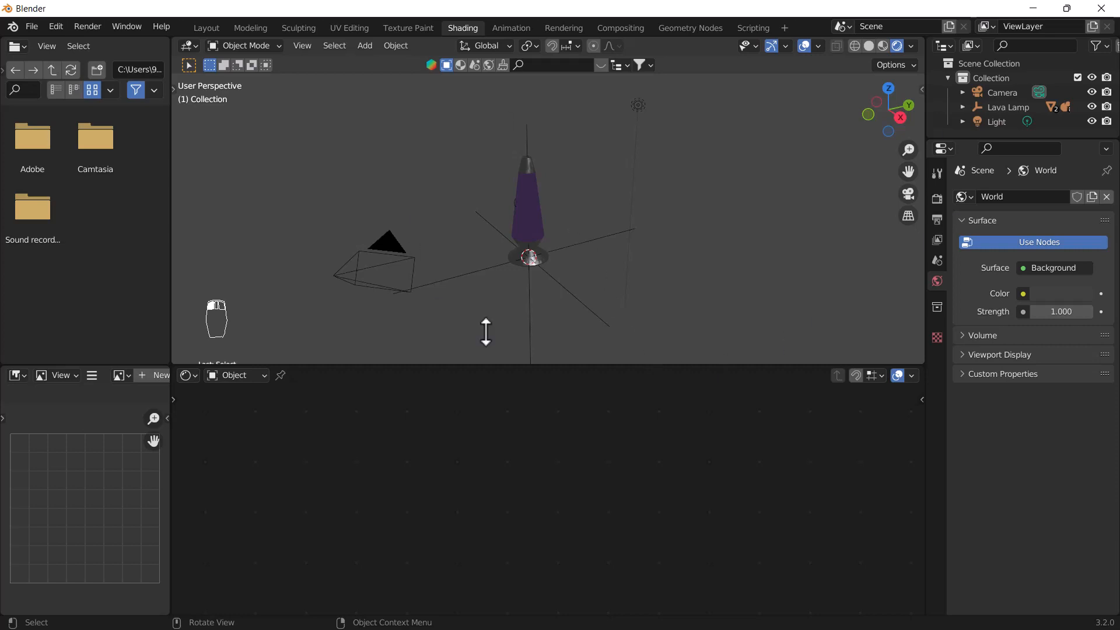
Set the shader editor to the World shader type and bring its Background and World Output nodes into view.
click(256, 374)
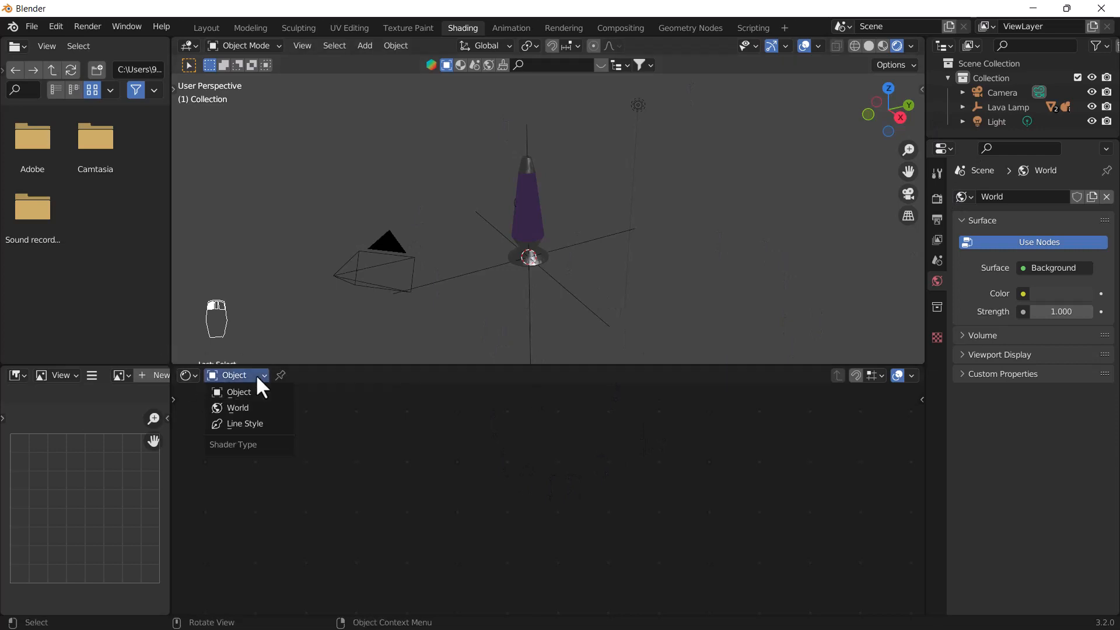
click(251, 409)
middle_drag(502, 449, 580, 527)
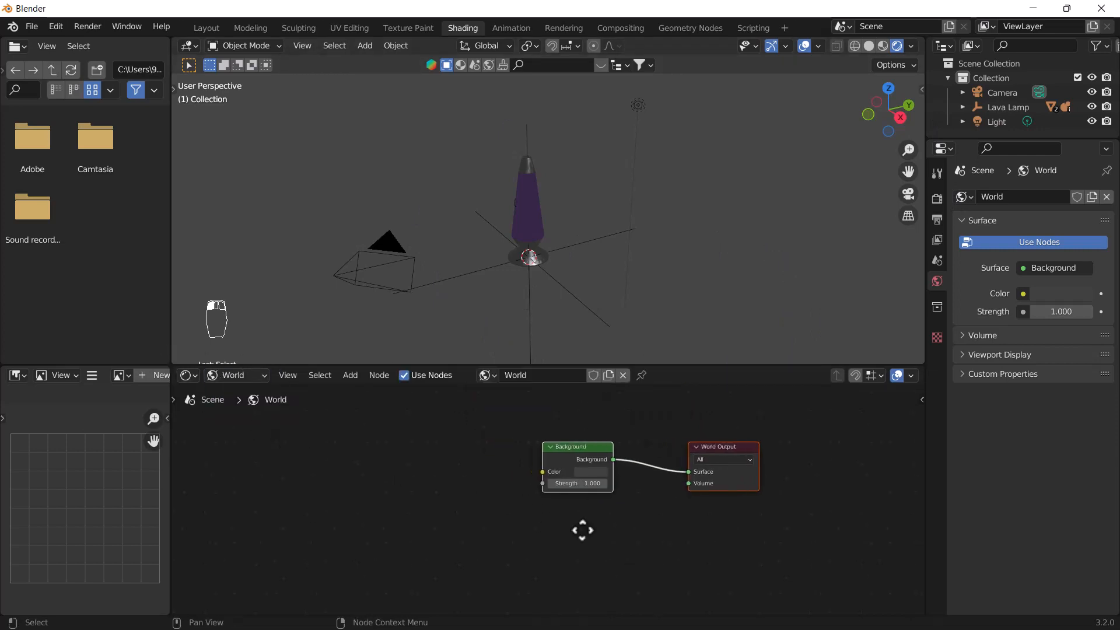
scroll(531, 490, up, 2)
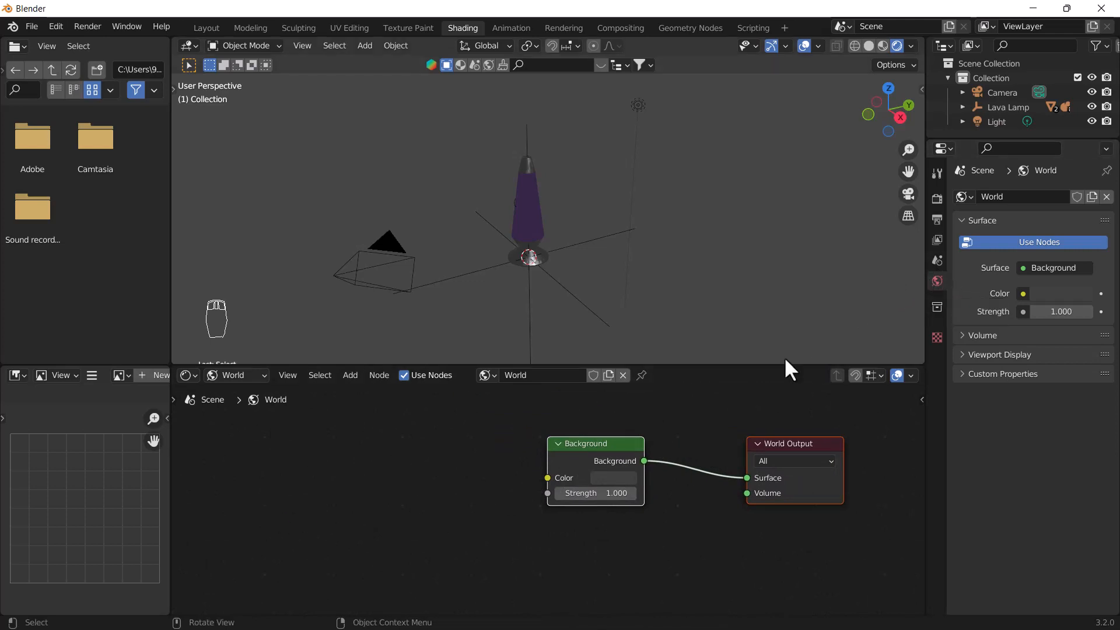
Add an Environment Texture node before the Background node and connect its Color output to the Background's Color input.
click(502, 454)
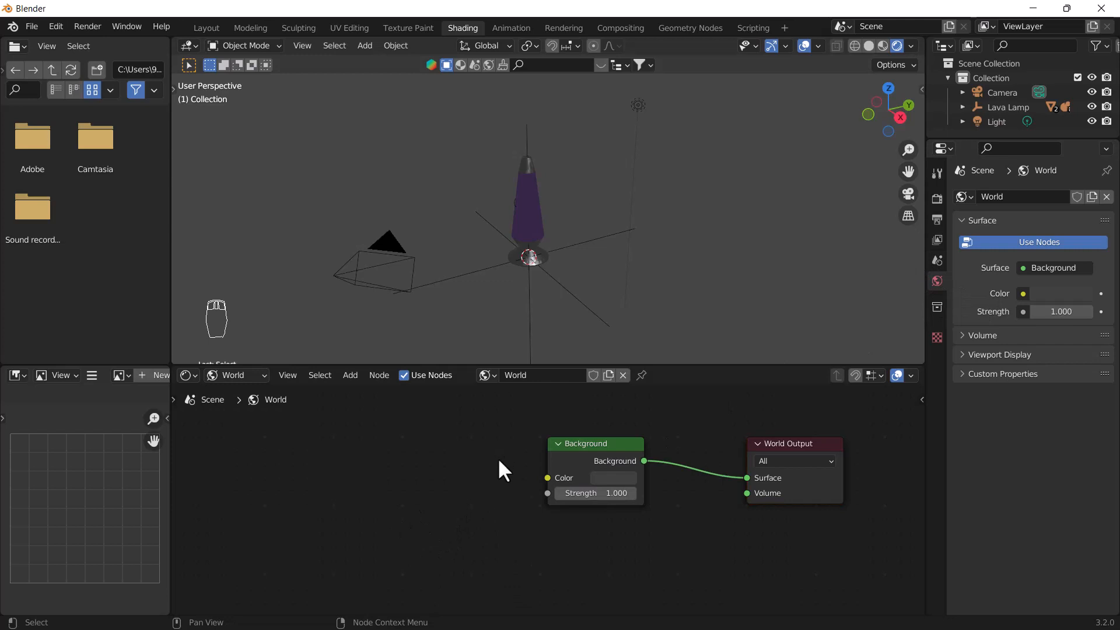
key(shift+a)
click(498, 437)
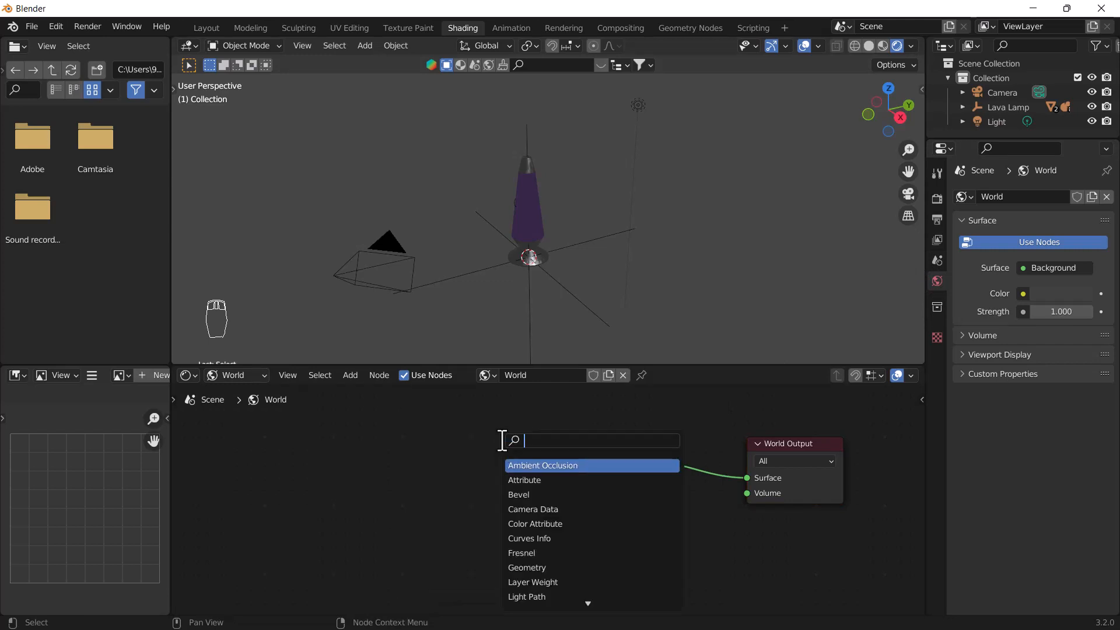
text(em)
key(BackSpace)
click(536, 480)
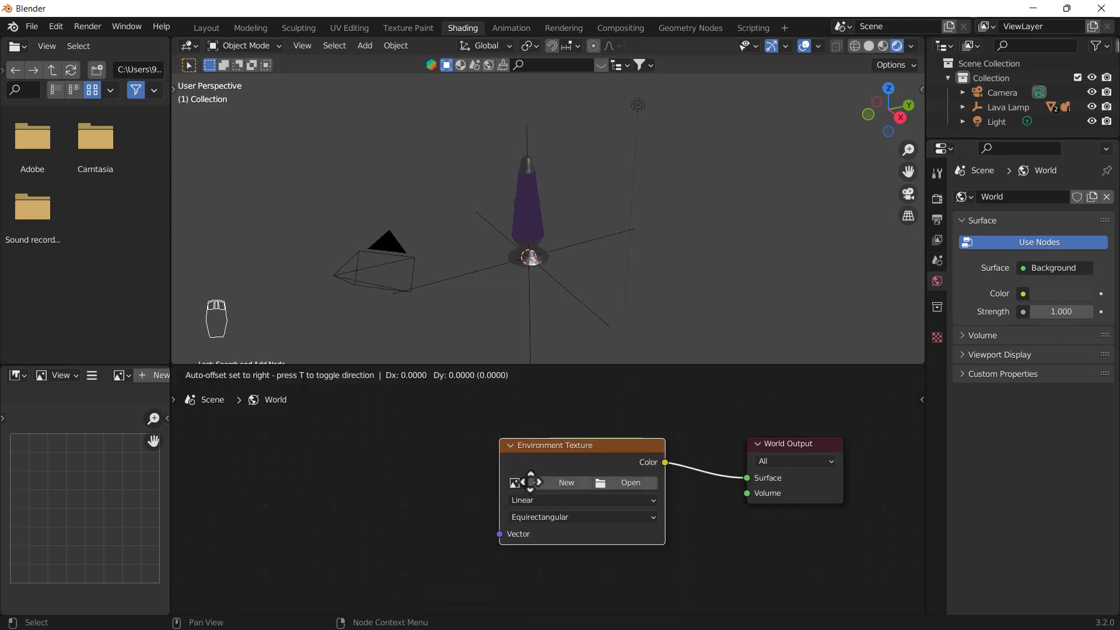
click(358, 455)
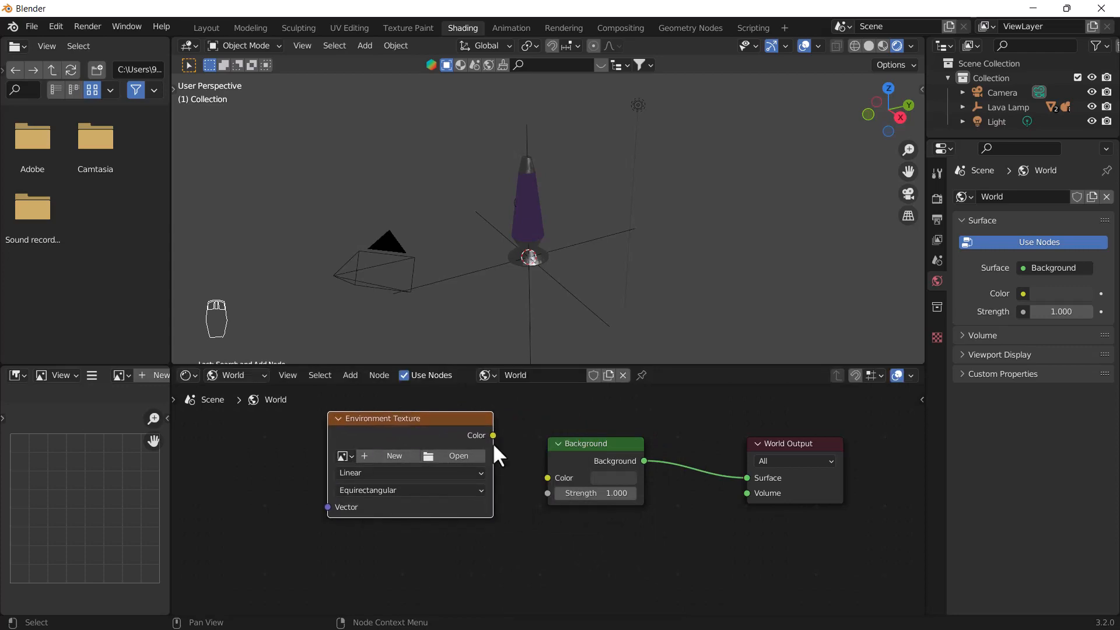
drag(493, 436, 503, 445)
drag(563, 496, 549, 477)
Load clarens_night_01_4k.exr from the Downloads folder into the Environment Texture node.
click(463, 456)
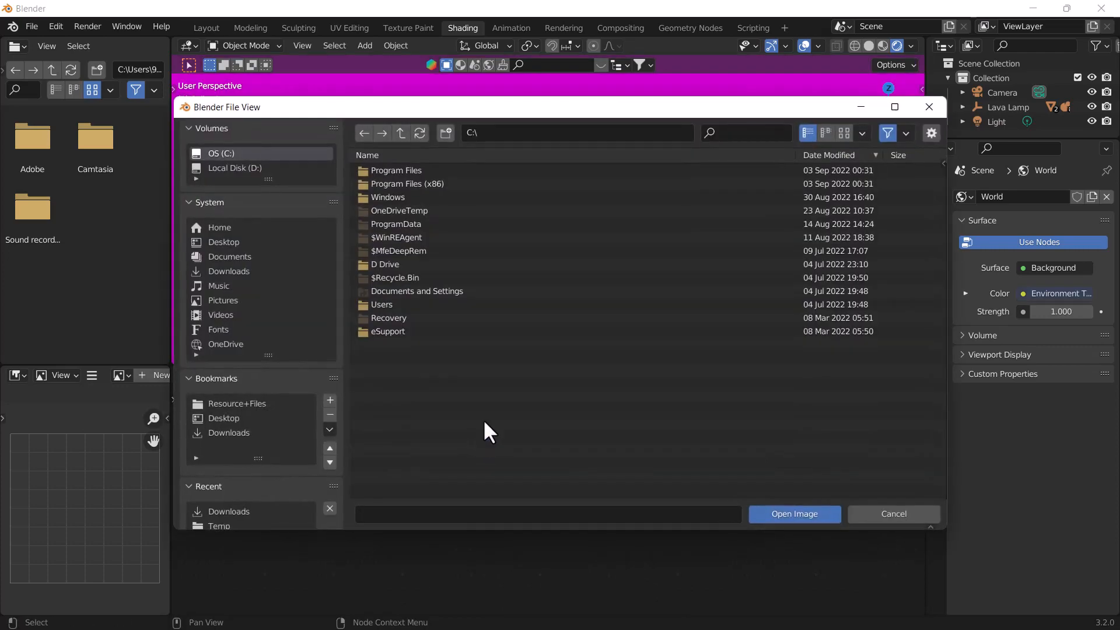
click(229, 272)
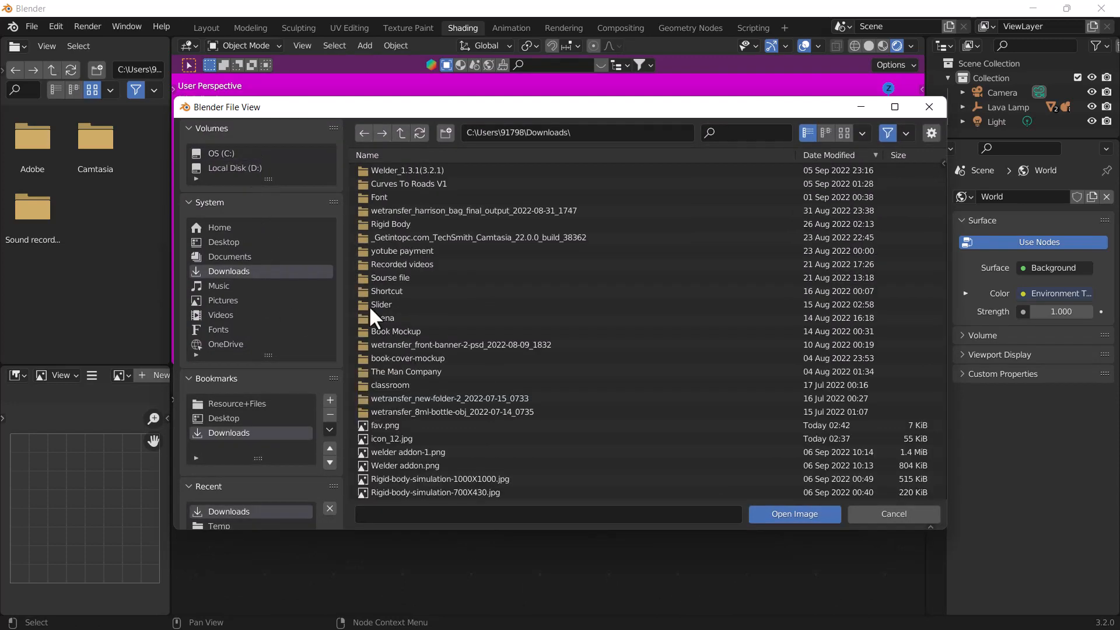
scroll(517, 418, down, 5)
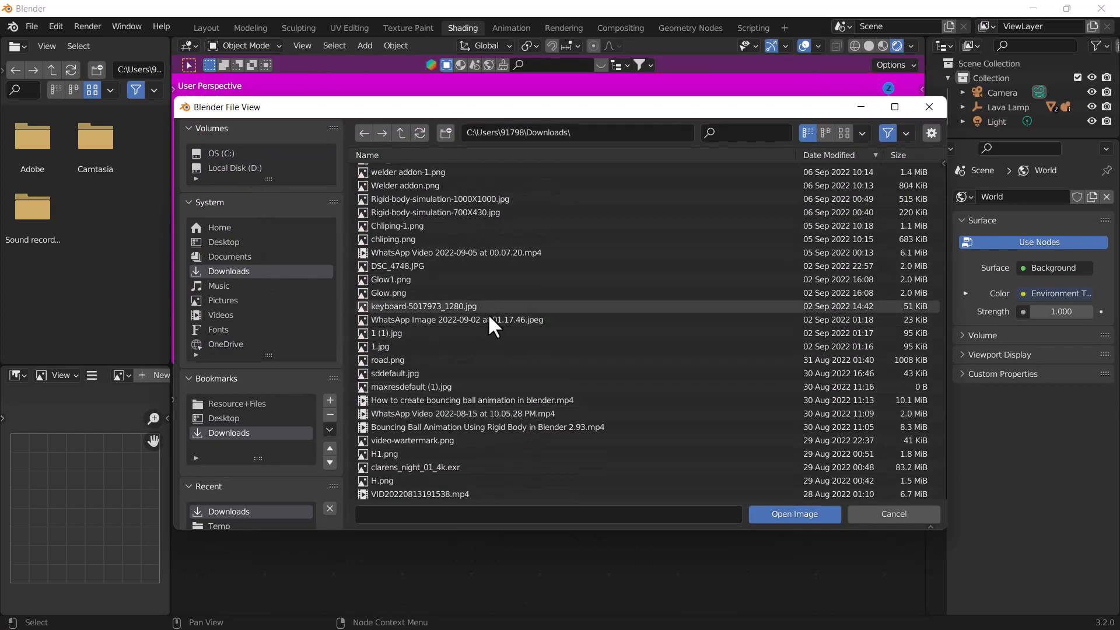
scroll(488, 313, down, 3)
click(453, 421)
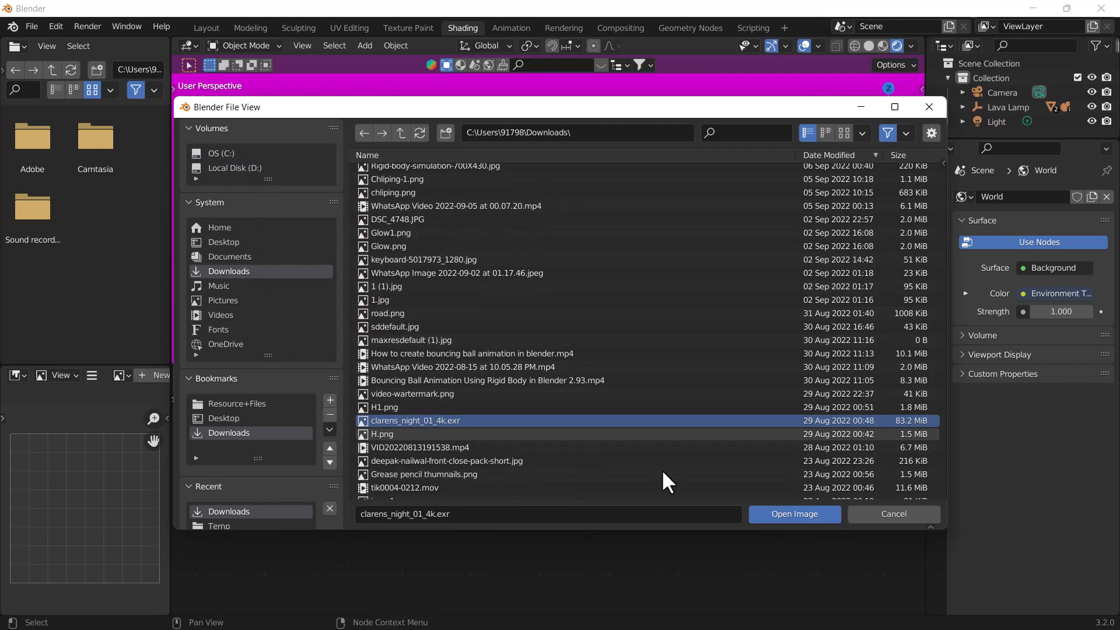
click(759, 515)
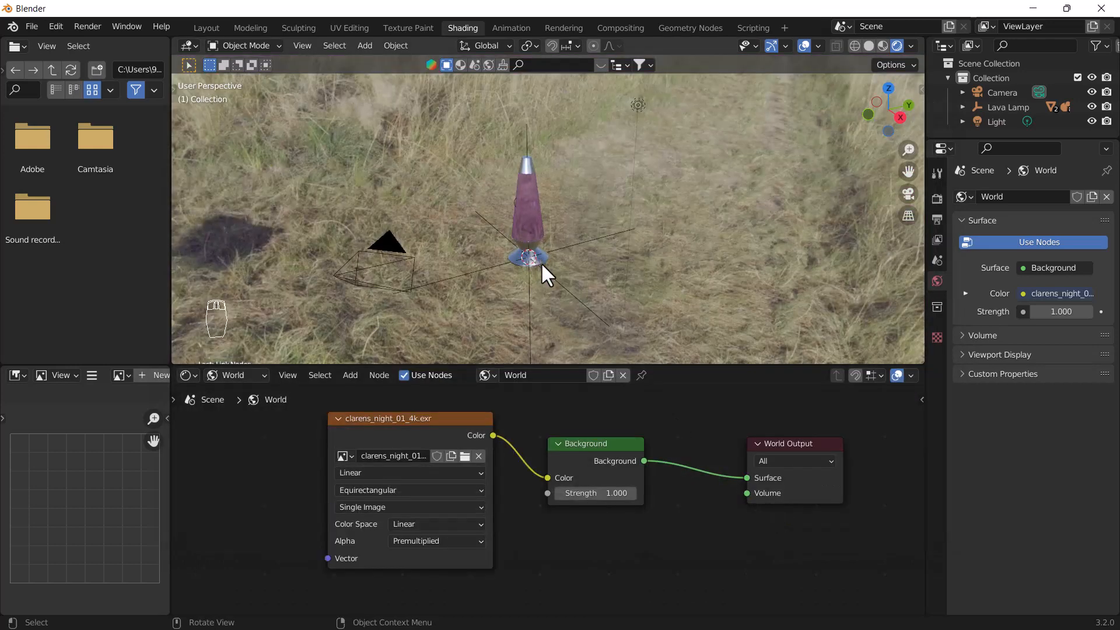
Enable Ambient Occlusion, Bloom and Screen Space Reflections in the Eevee render settings.
mouse_move(541, 262)
middle_down()
mouse_move(562, 270)
mouse_move(498, 239)
mouse_move(497, 224)
mouse_move(599, 245)
mouse_move(540, 246)
middle_up()
scroll(538, 248, up, 4)
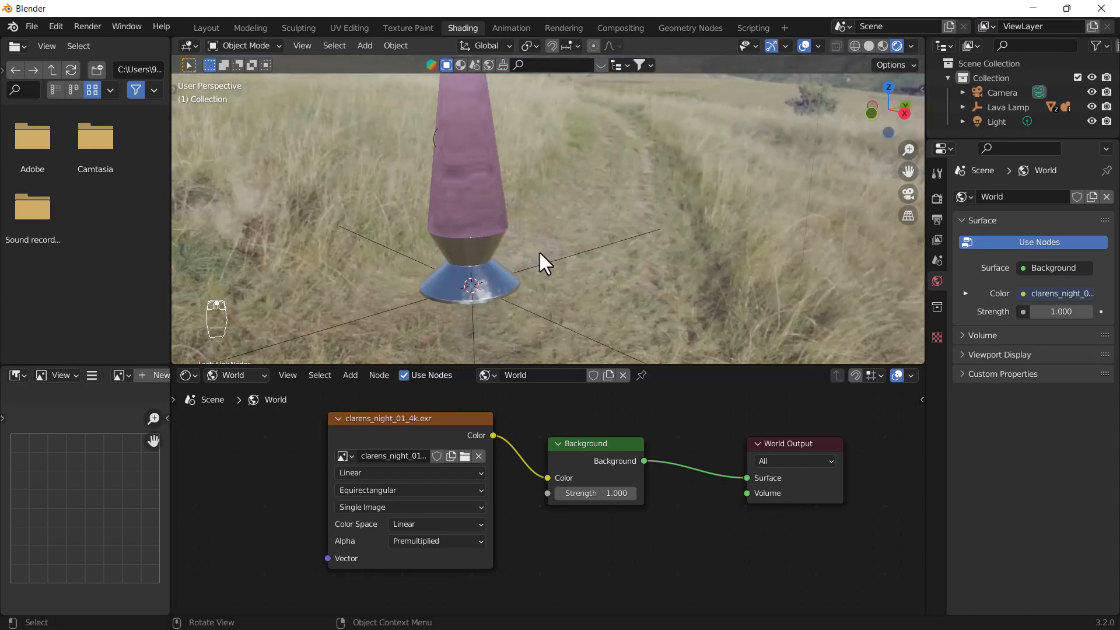
scroll(503, 247, down, 1)
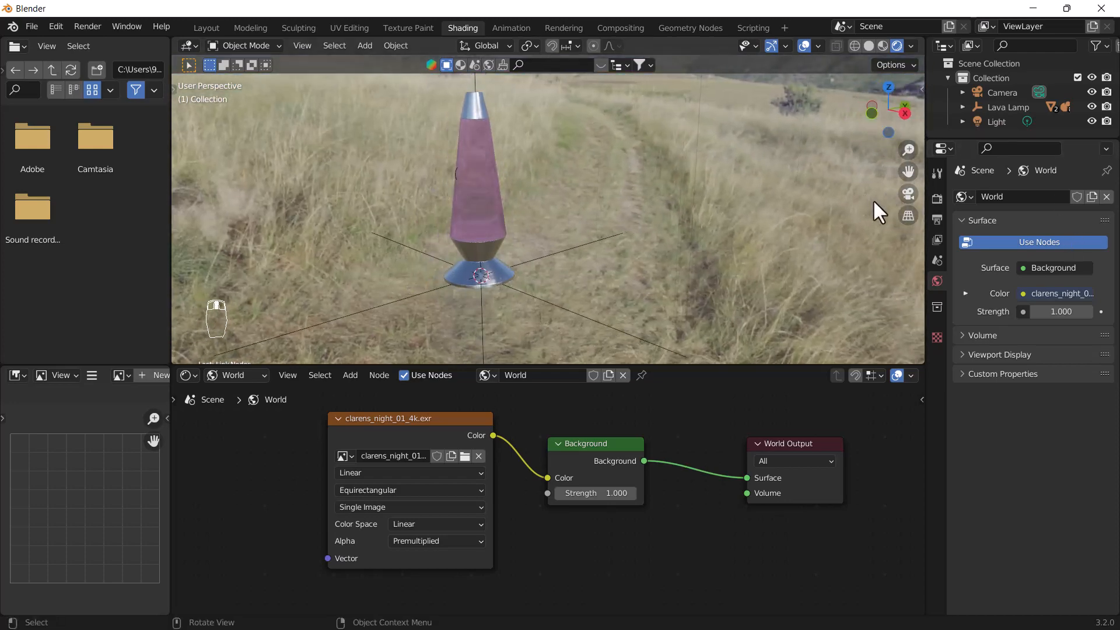
click(937, 199)
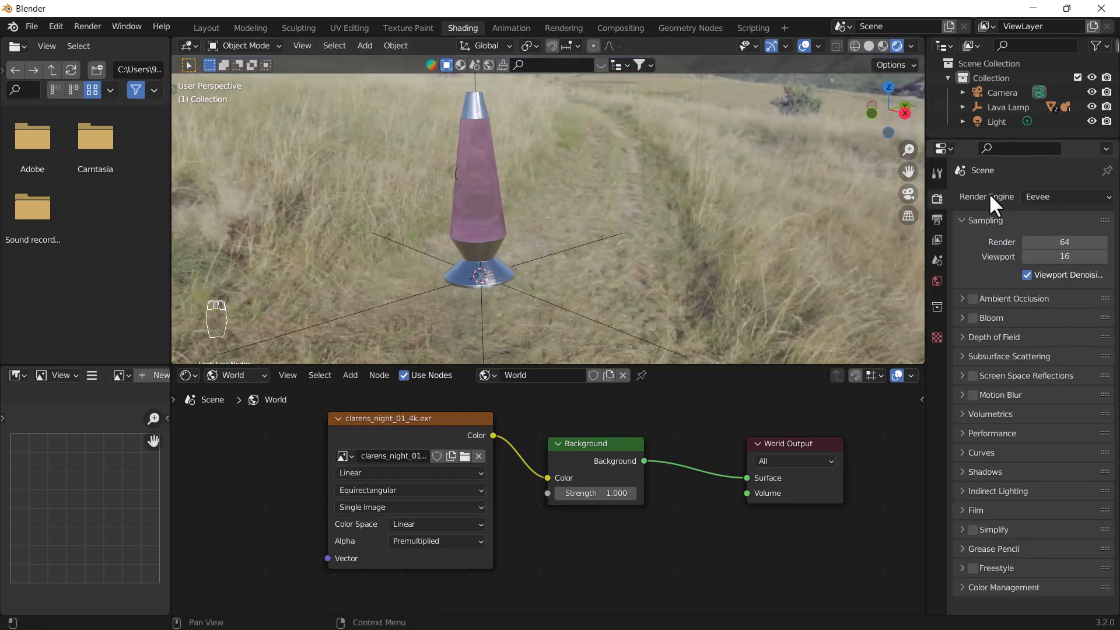
click(972, 298)
click(972, 376)
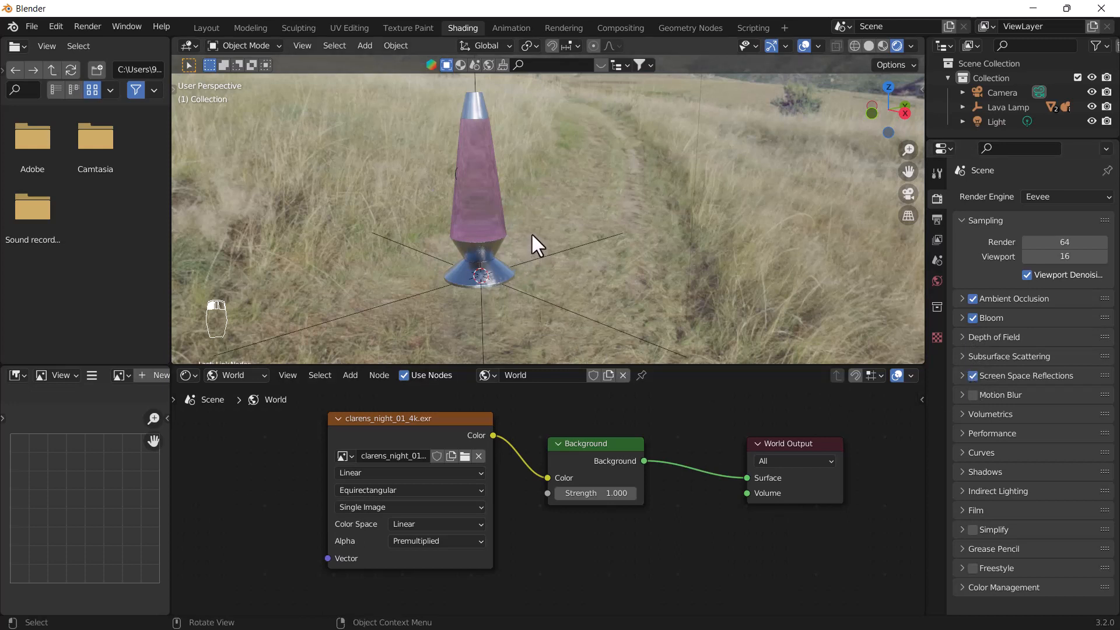
Add an ico sphere at the lamp's base and scale it up about 30.8 times to enclose the lamp.
scroll(531, 232, down, 3)
key(shift+a)
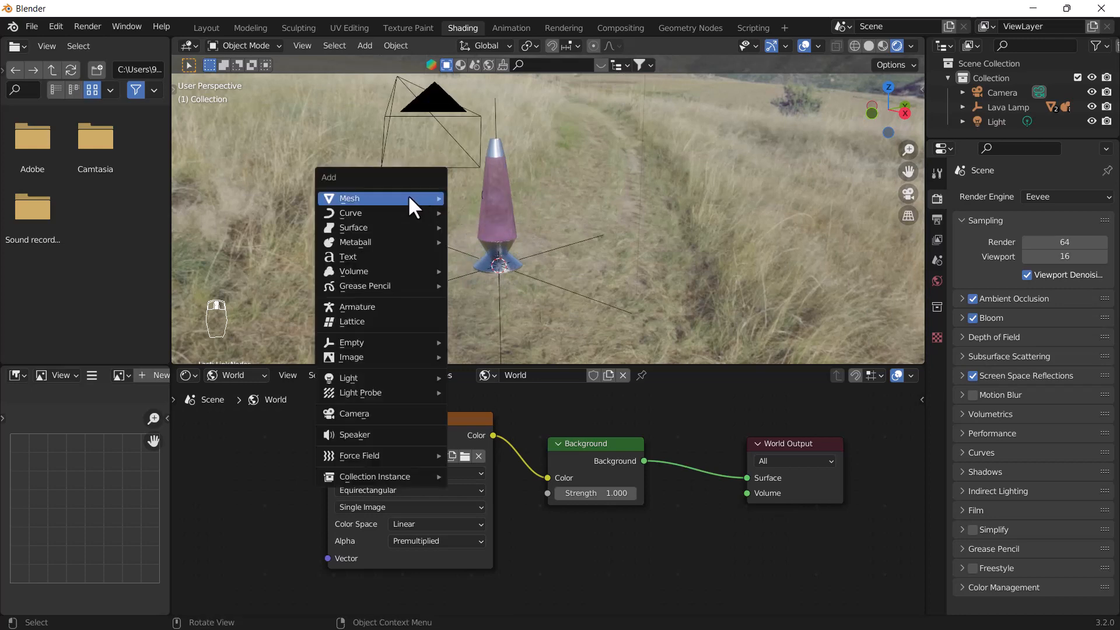
mouse_move(434, 198)
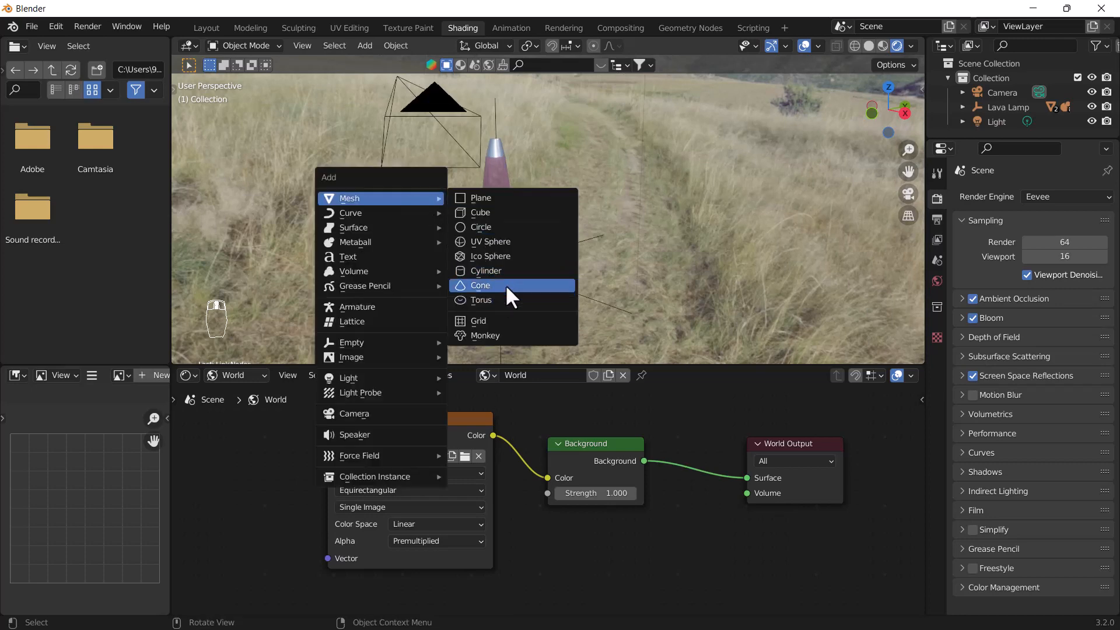
click(489, 256)
key(s)
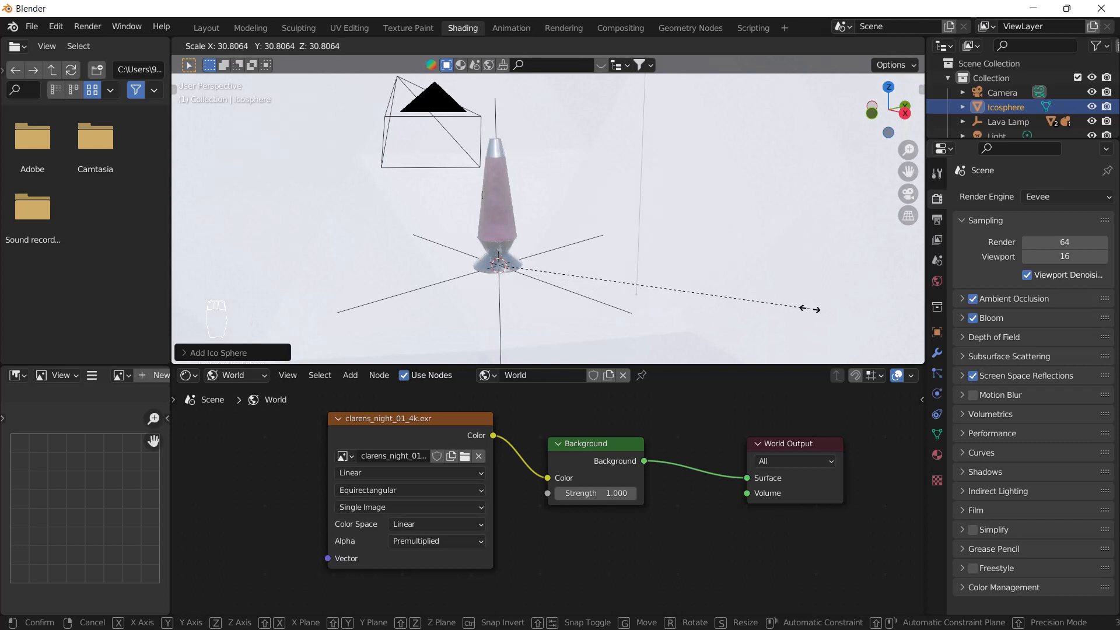
click(813, 309)
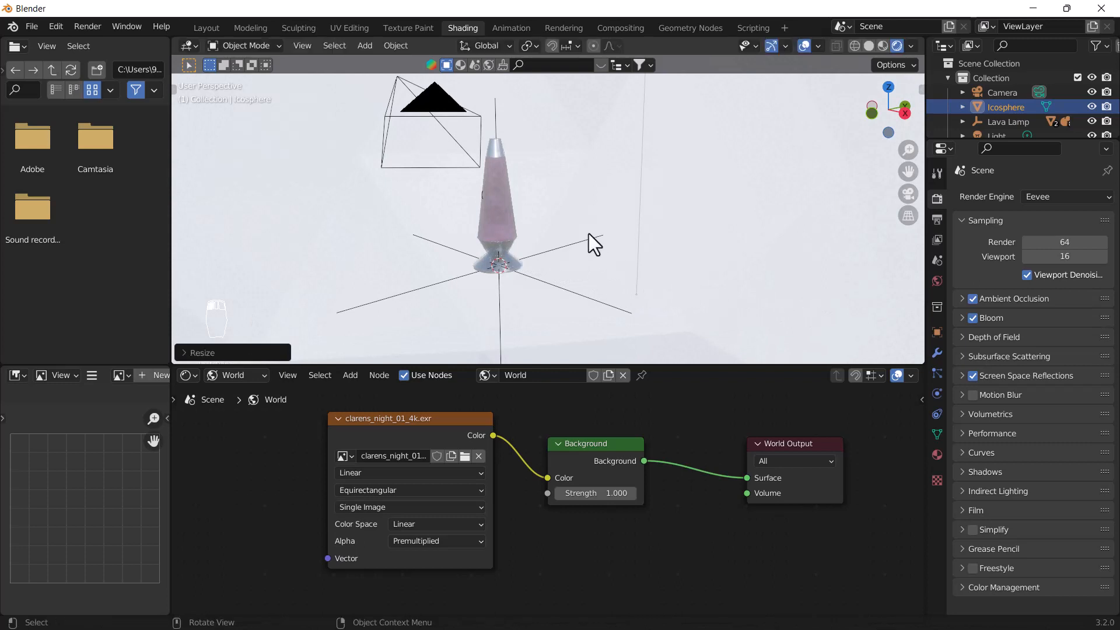
Set the shader editor to the Object shader type and select the large icosphere.
click(233, 375)
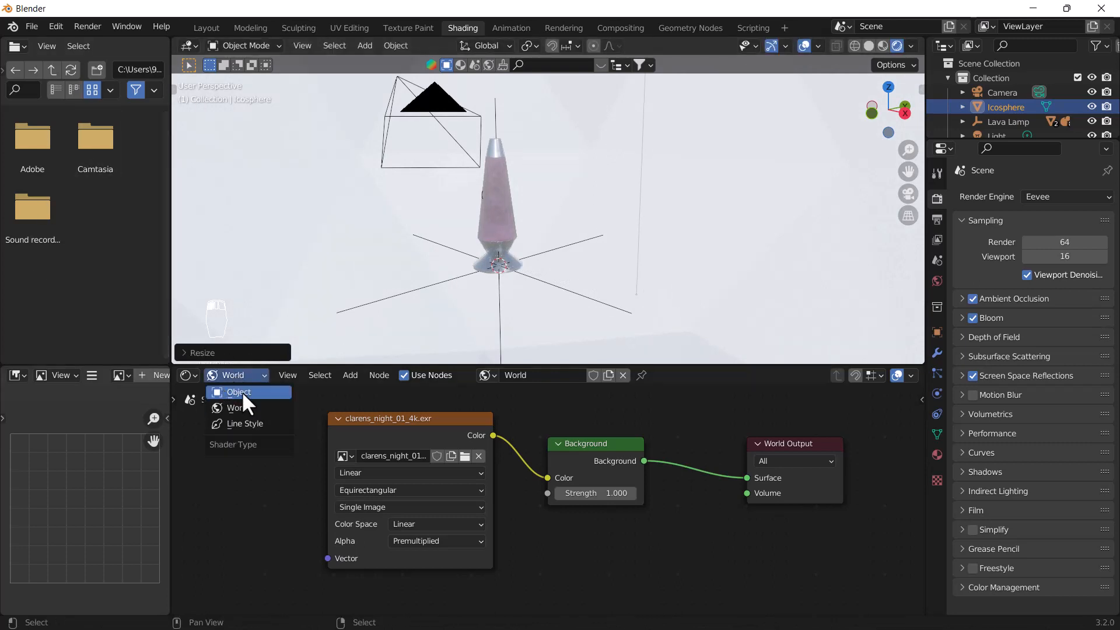
click(241, 392)
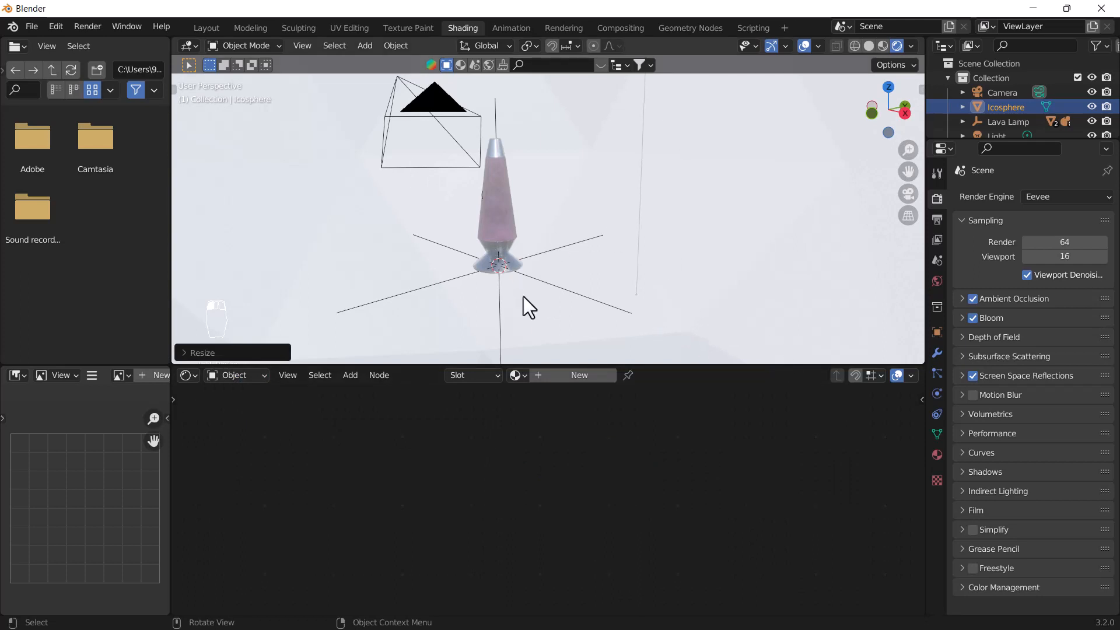
scroll(582, 294, down, 5)
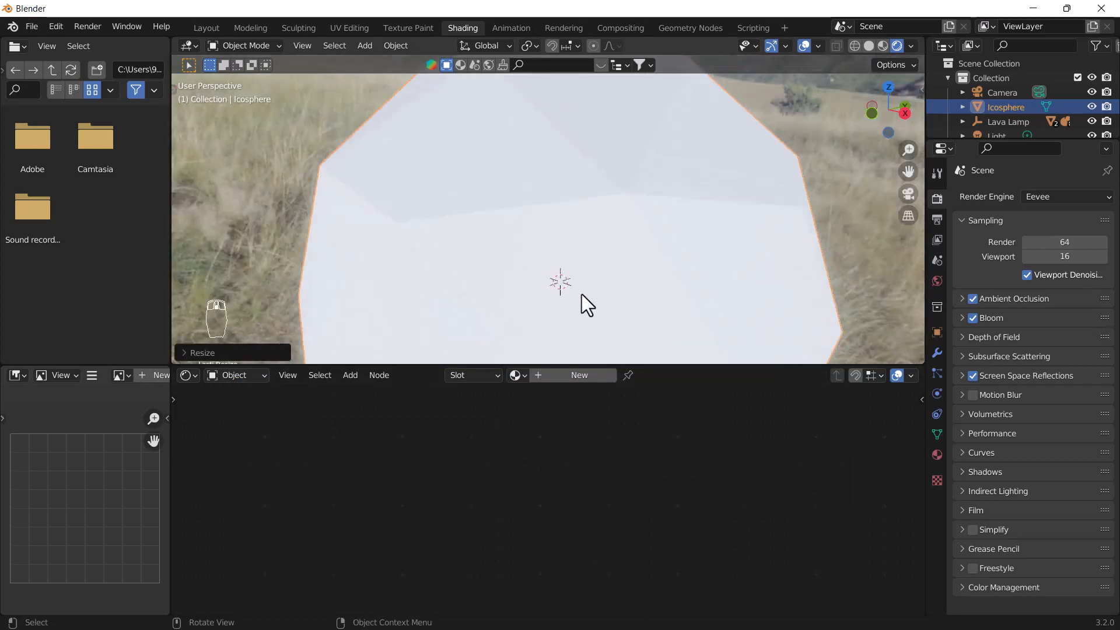
click(601, 253)
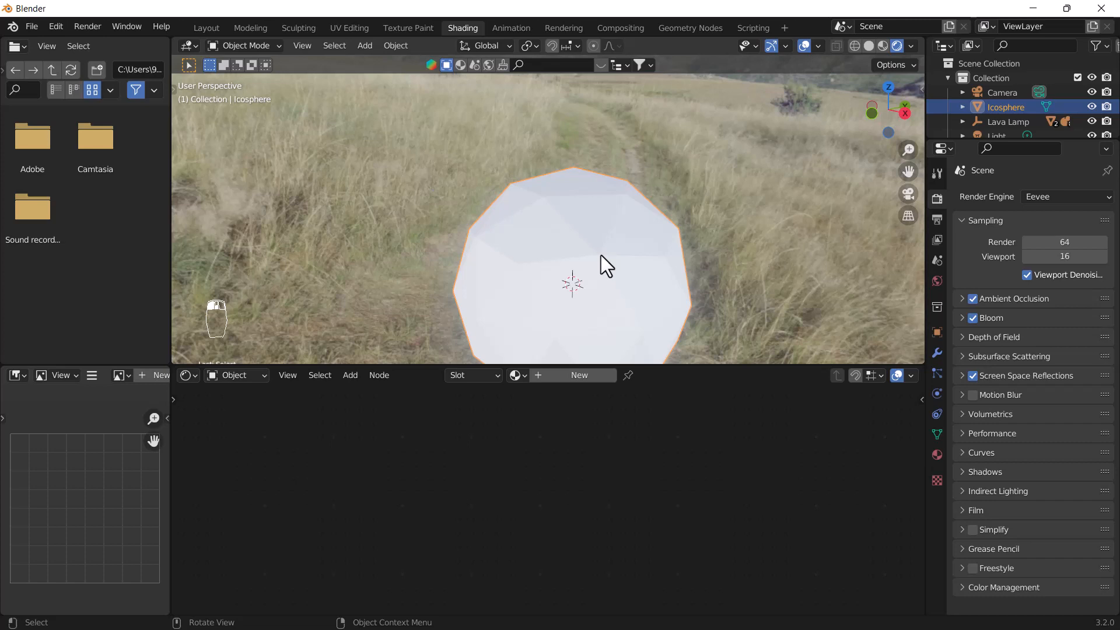
Put the icosphere into Edit Mode and turn on the face normals display in the viewport overlays.
key(Tab)
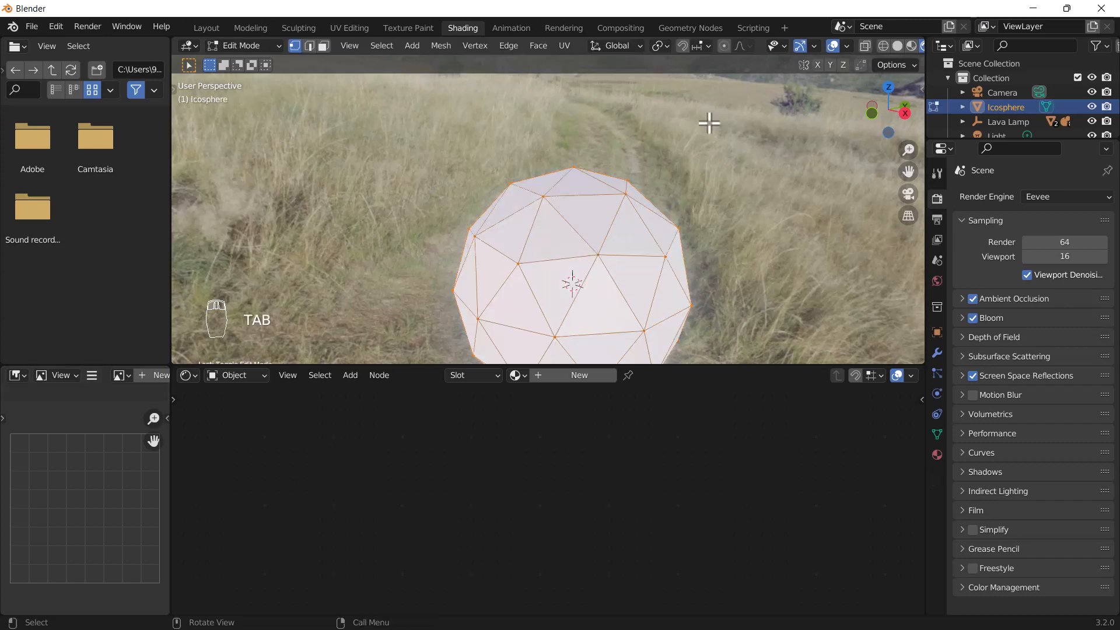
click(847, 47)
click(787, 562)
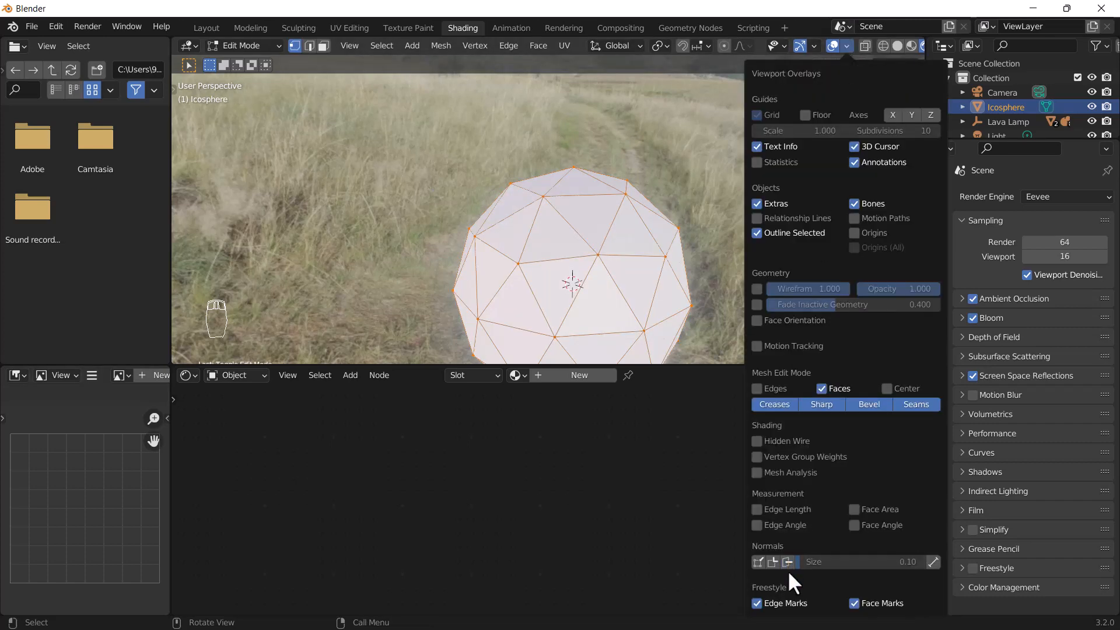
scroll(630, 335, up, 4)
middle_drag(649, 243, 684, 210)
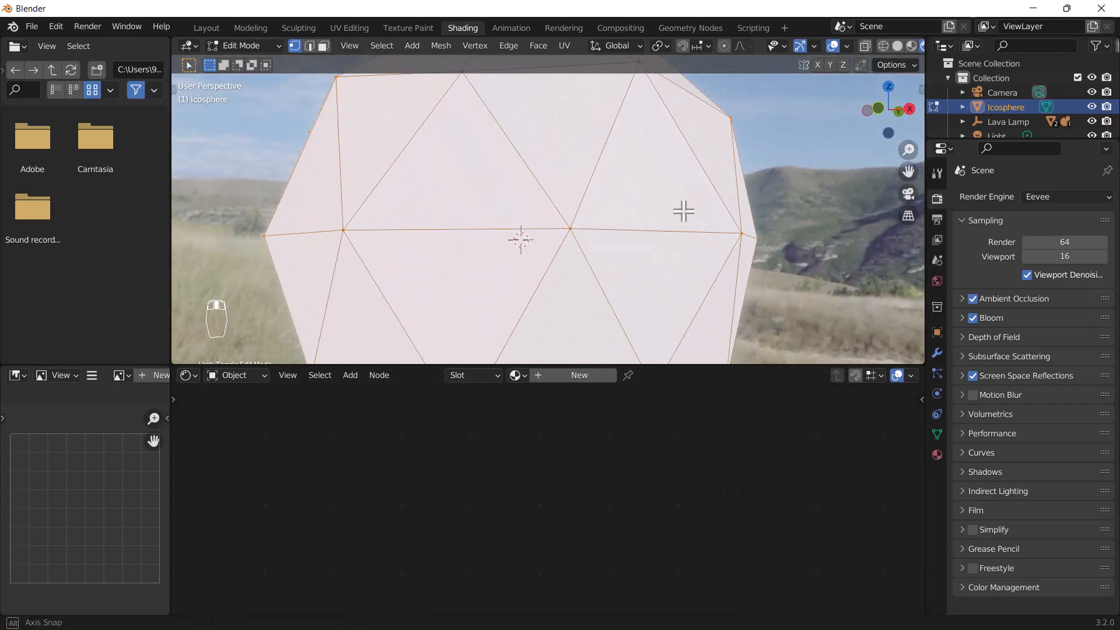
middle_drag(615, 230, 750, 82)
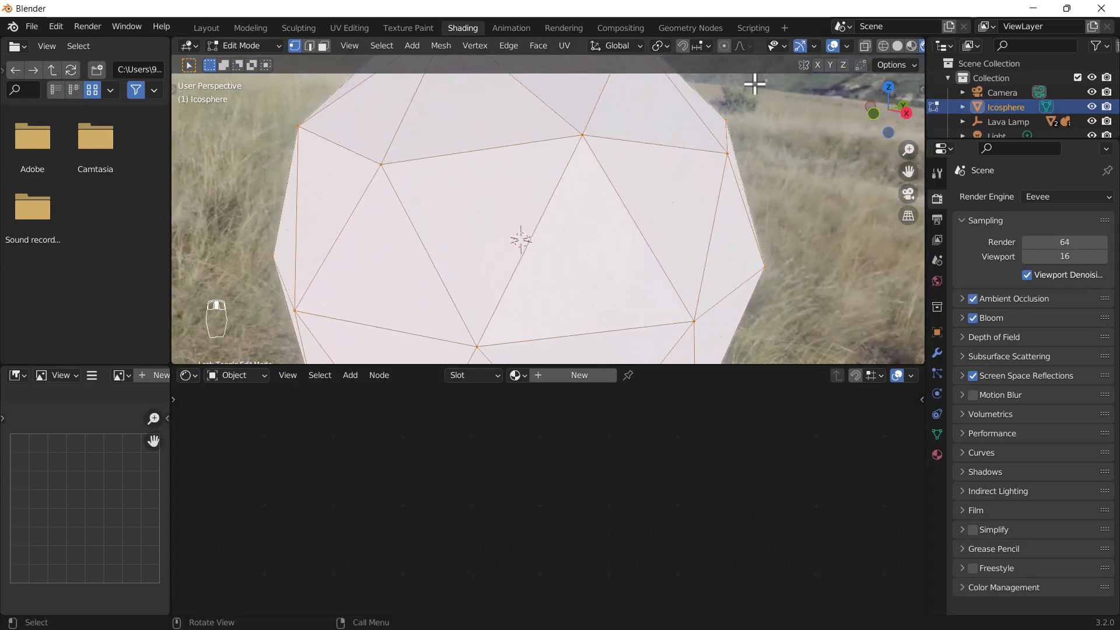
Recheck the icosphere's normals overlay options and switch the mesh selection mode to faces.
click(847, 46)
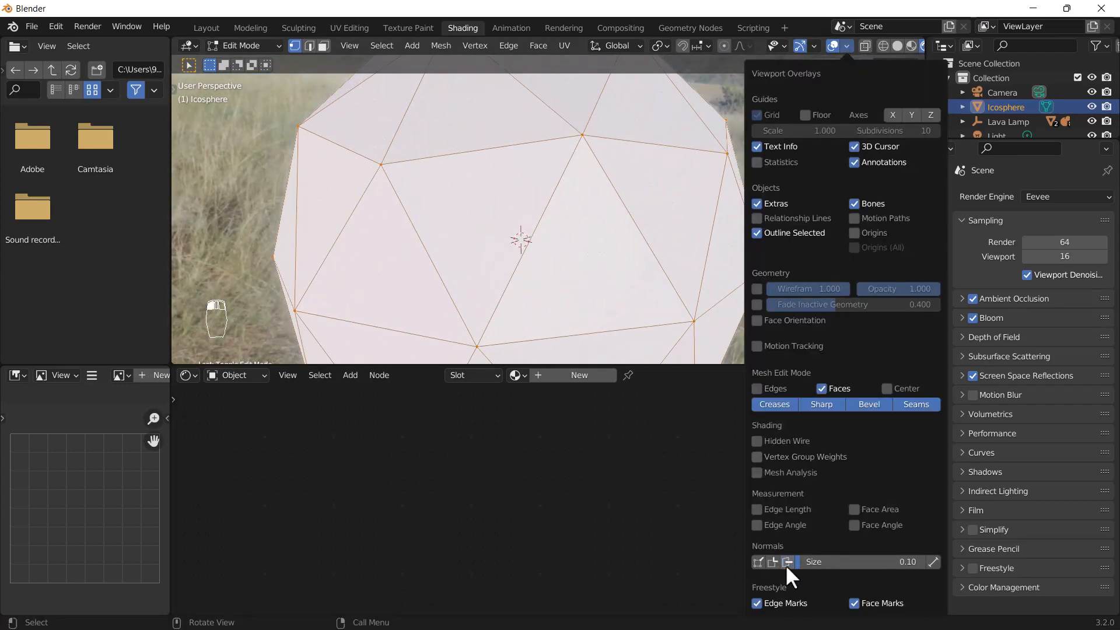
scroll(523, 204, up, 1)
scroll(523, 204, down, 1)
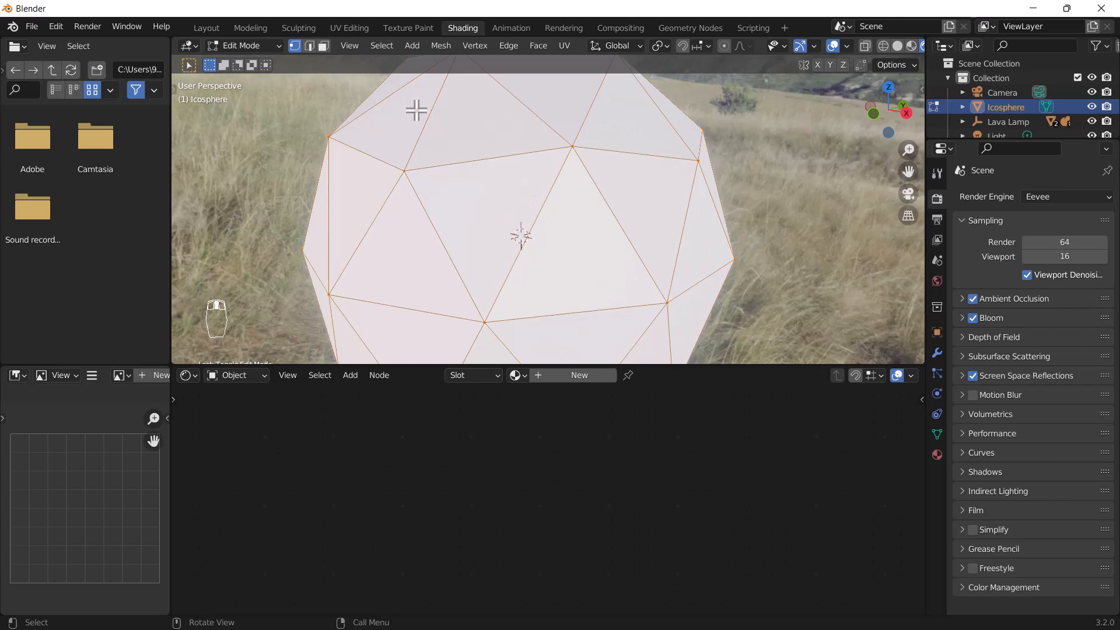
click(324, 45)
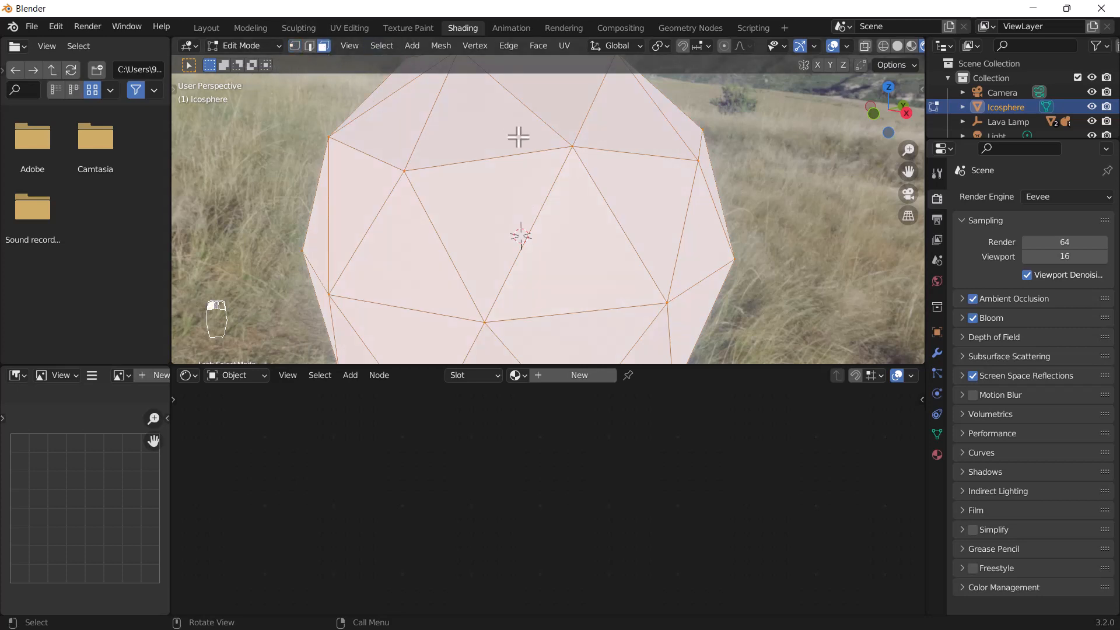
Flip the normals of the selected icosphere faces and return the icosphere to Object Mode.
key(alt+n)
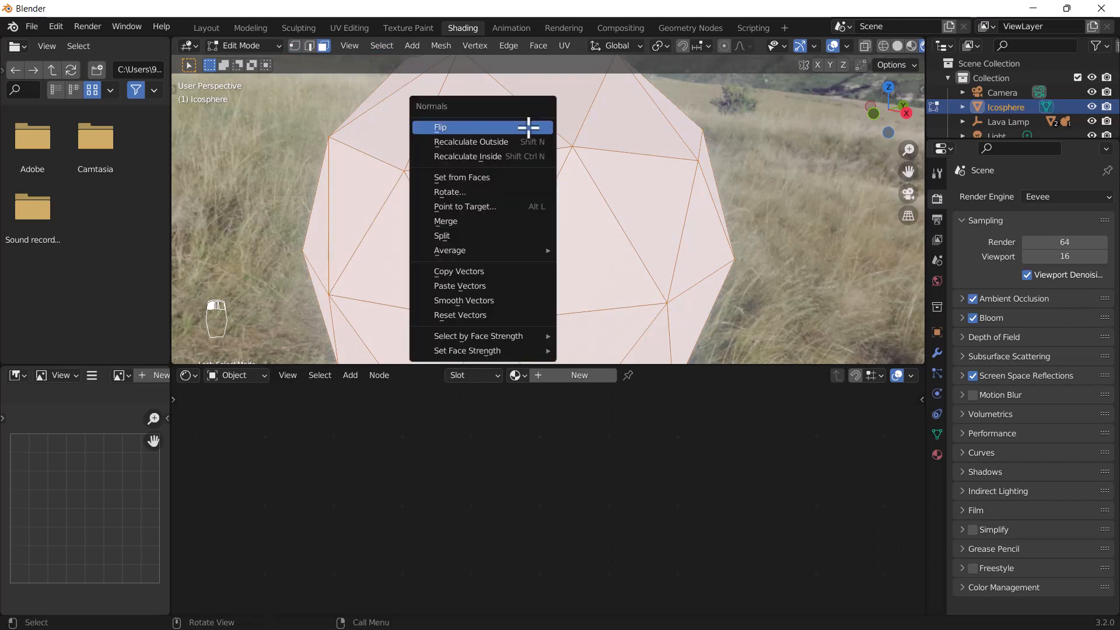
click(464, 125)
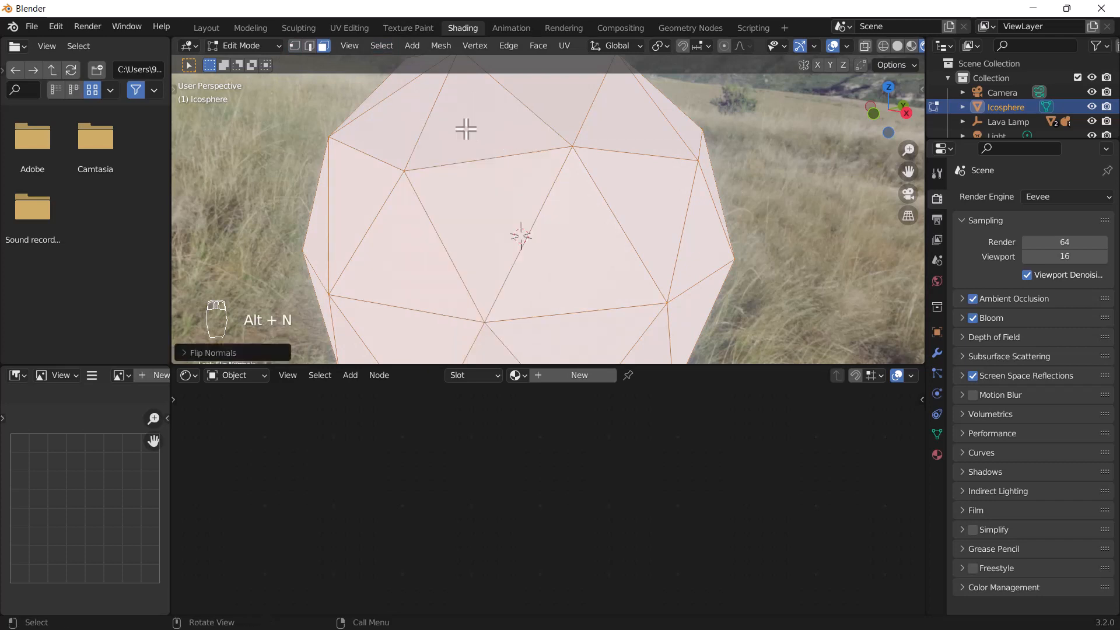
key(Tab)
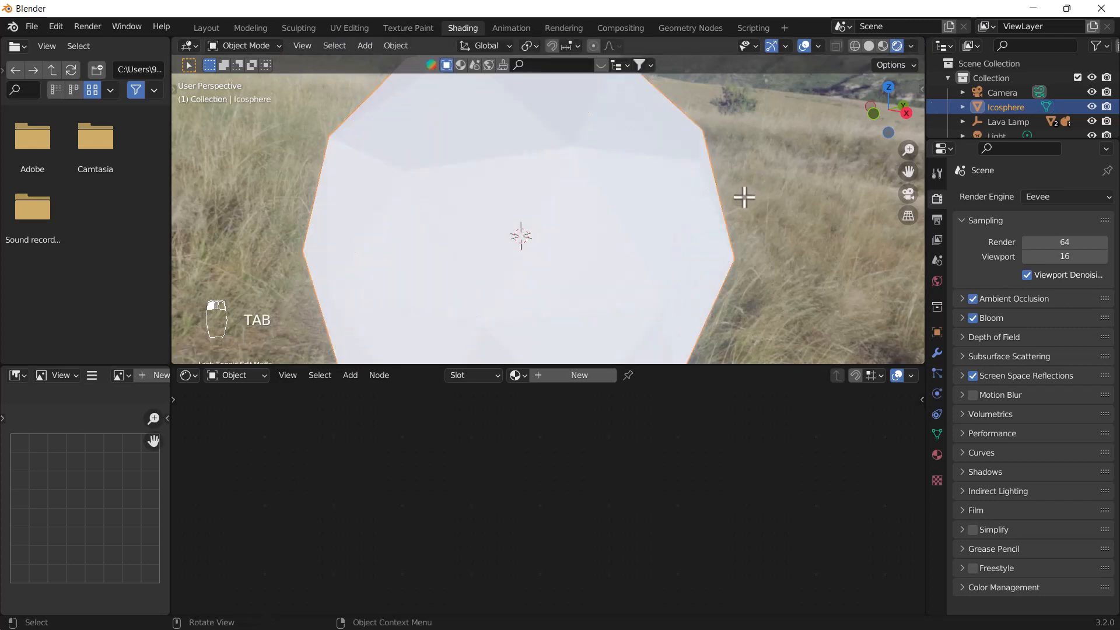
Create a new material for the icosphere and delete its Principled BSDF node.
scroll(507, 257, up, 5)
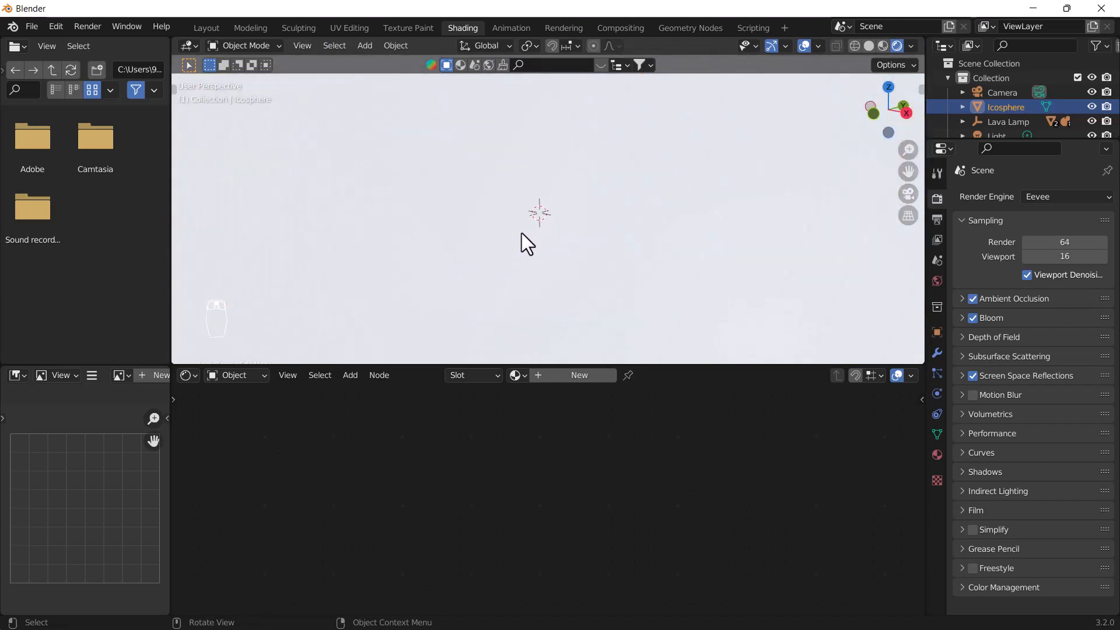
scroll(522, 233, down, 5)
scroll(560, 210, down, 4)
scroll(575, 202, up, 10)
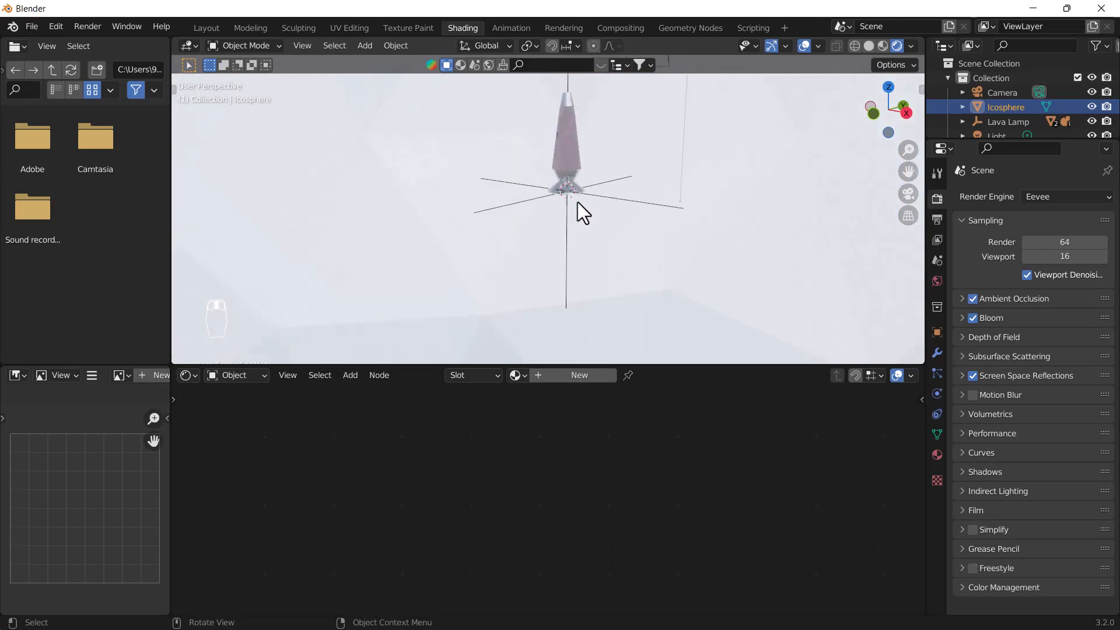
scroll(567, 209, down, 5)
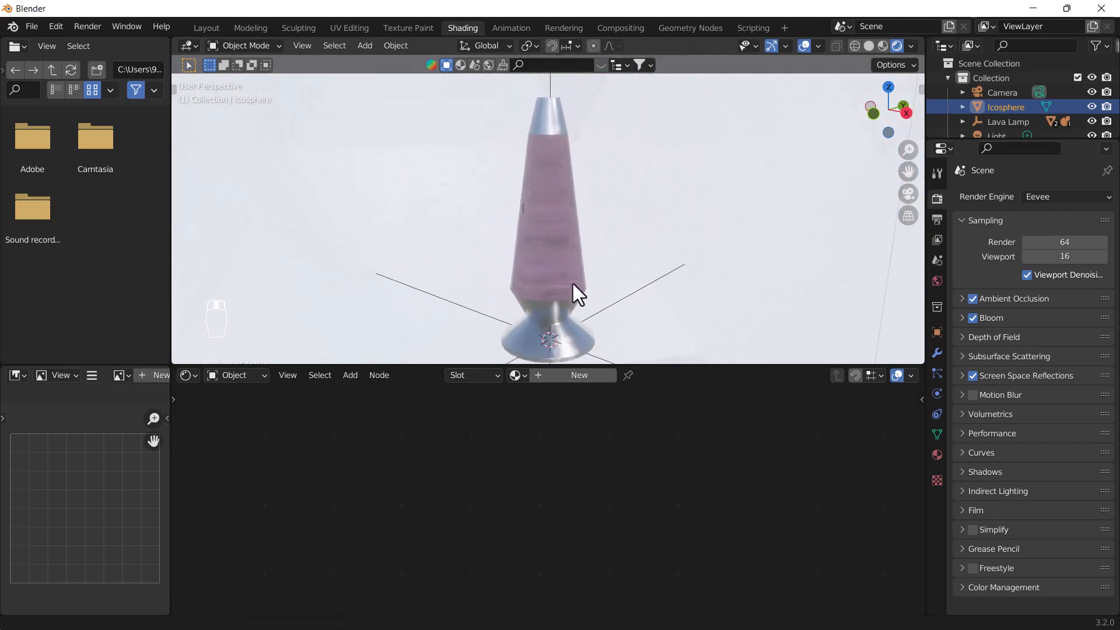
mouse_move(565, 293)
middle_down()
mouse_move(570, 274)
mouse_move(579, 302)
middle_up()
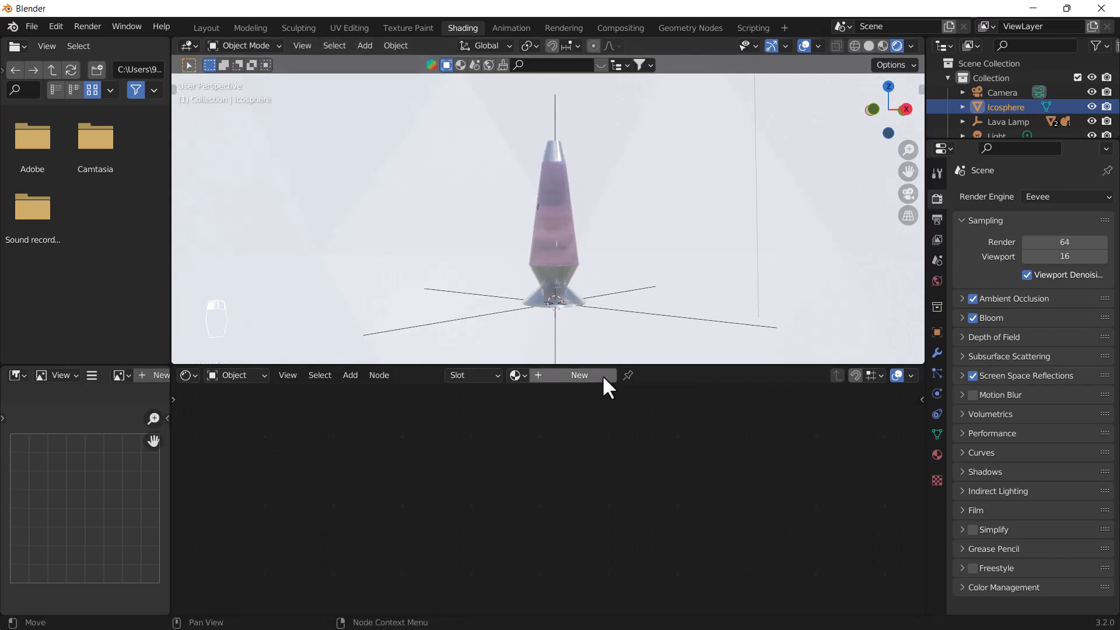
click(572, 376)
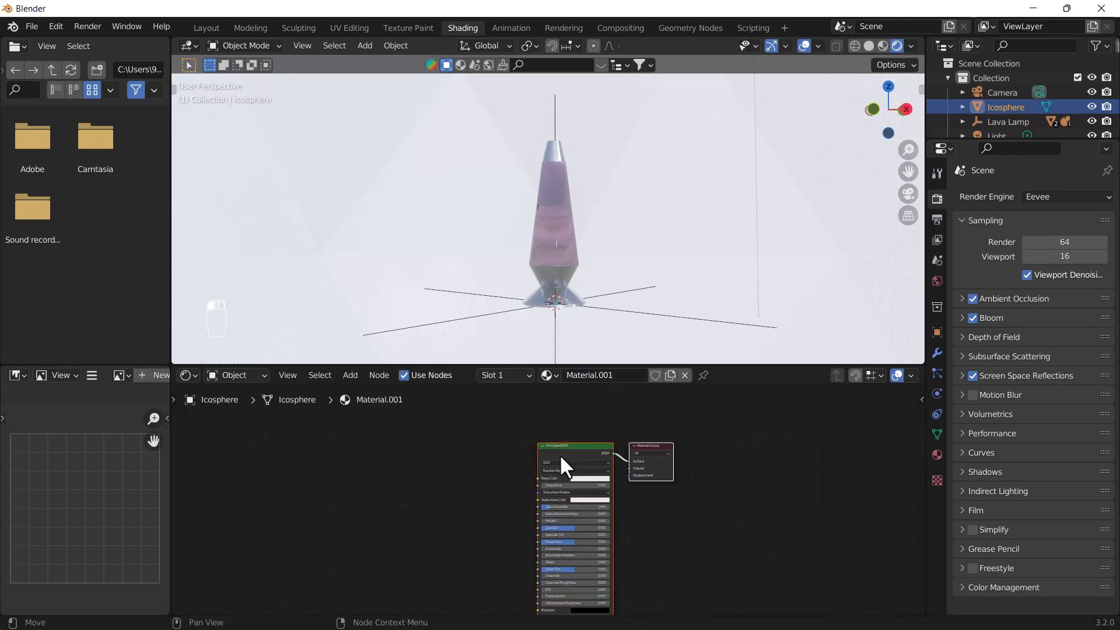
drag(594, 479, 621, 469)
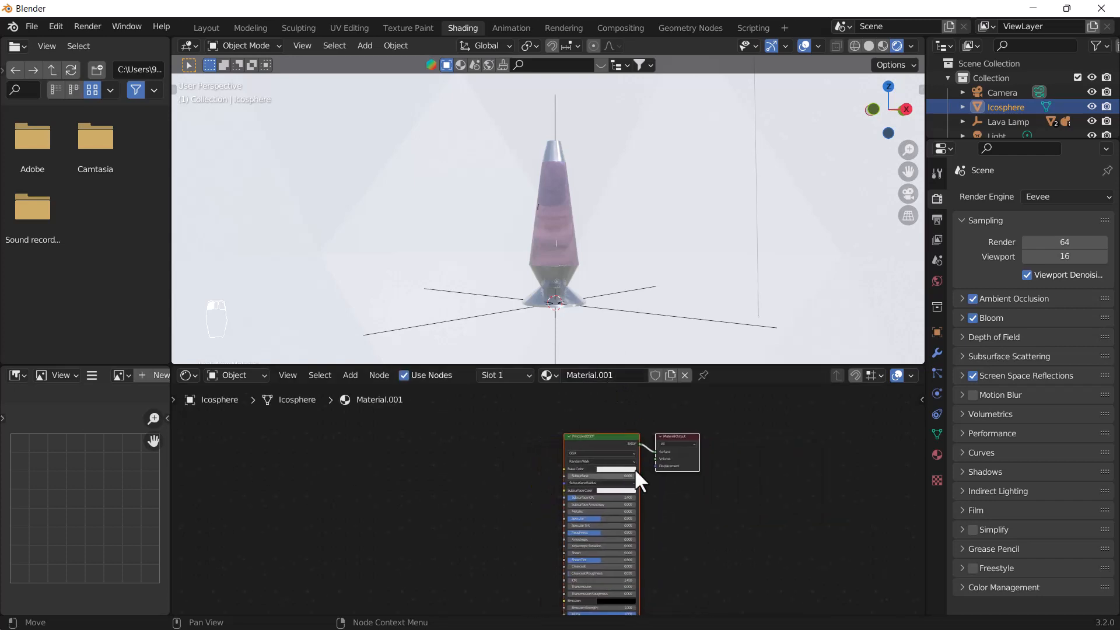
click(708, 528)
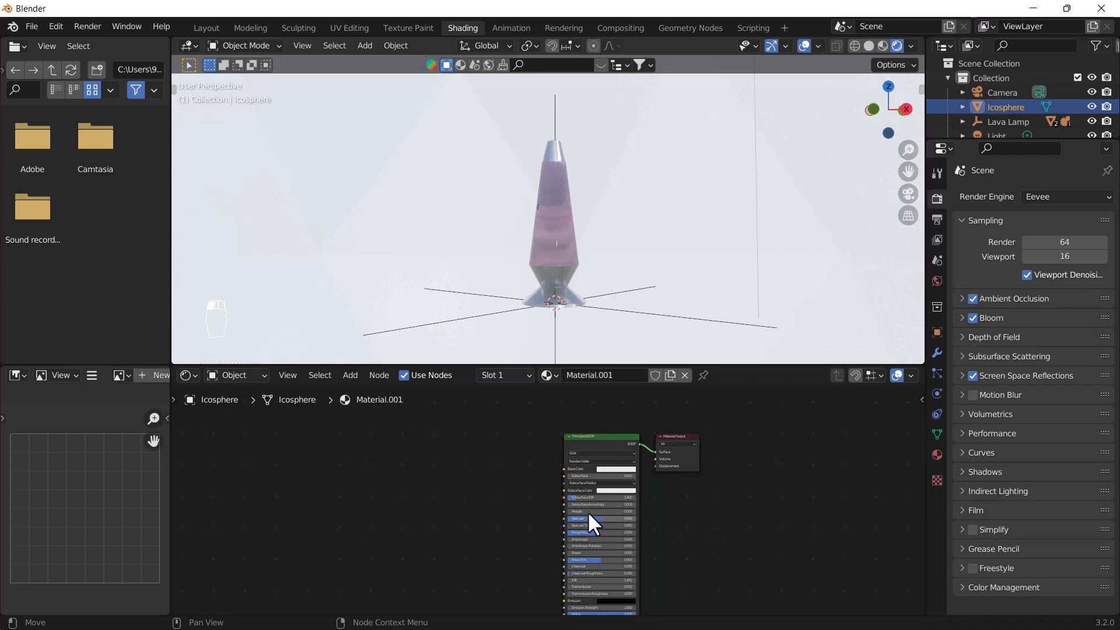
click(586, 437)
key(Delete)
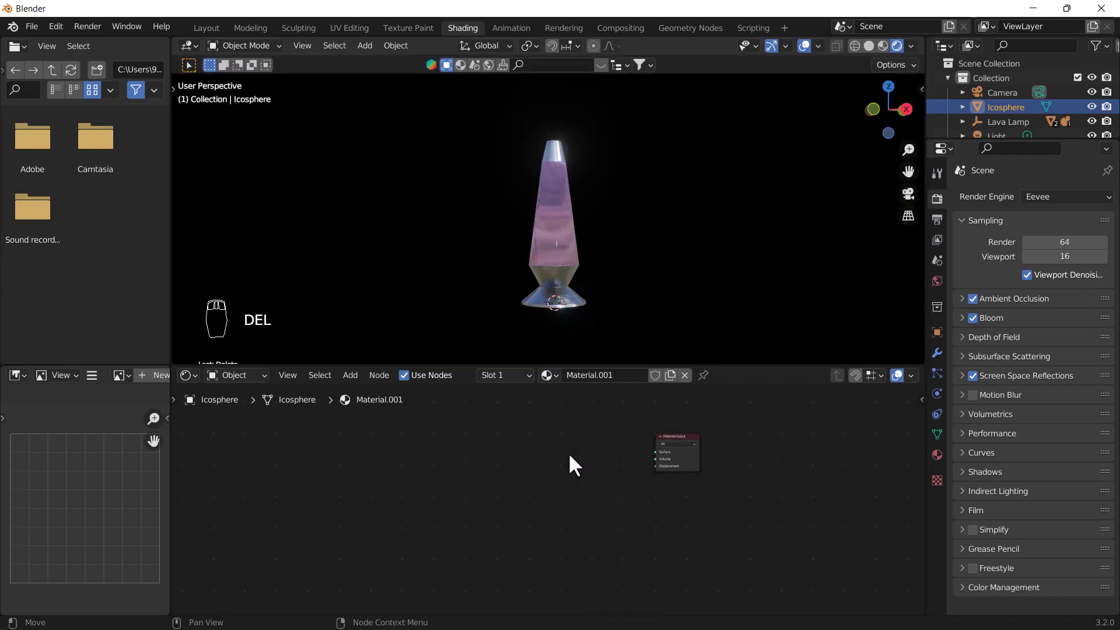
Add an Emission shader node and connect its output to the Surface input of the Material Output.
key(shift+a)
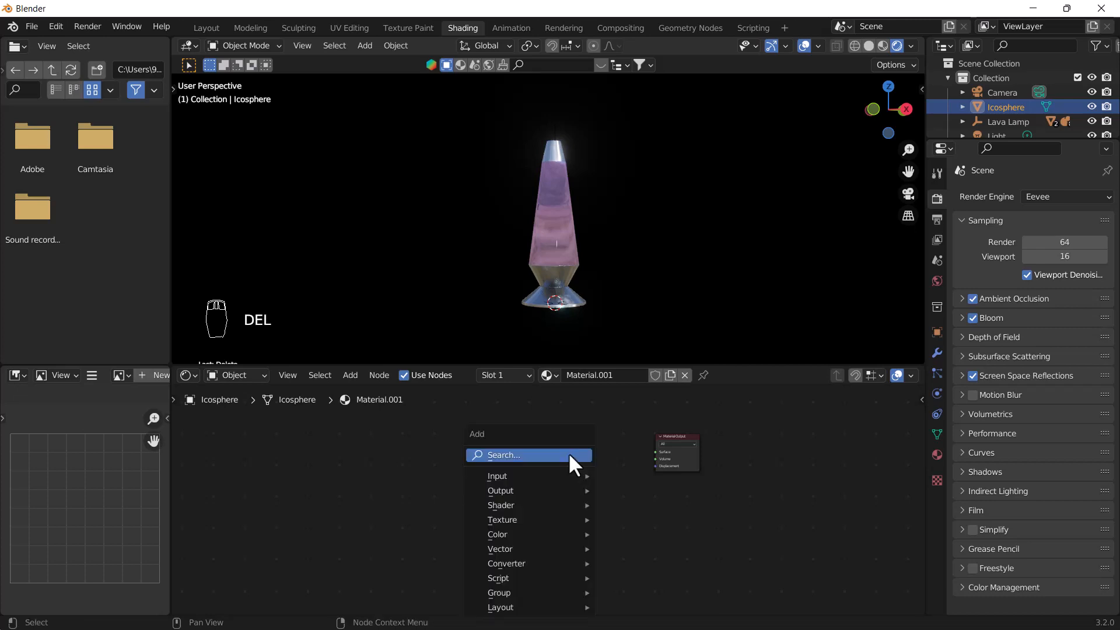
click(569, 455)
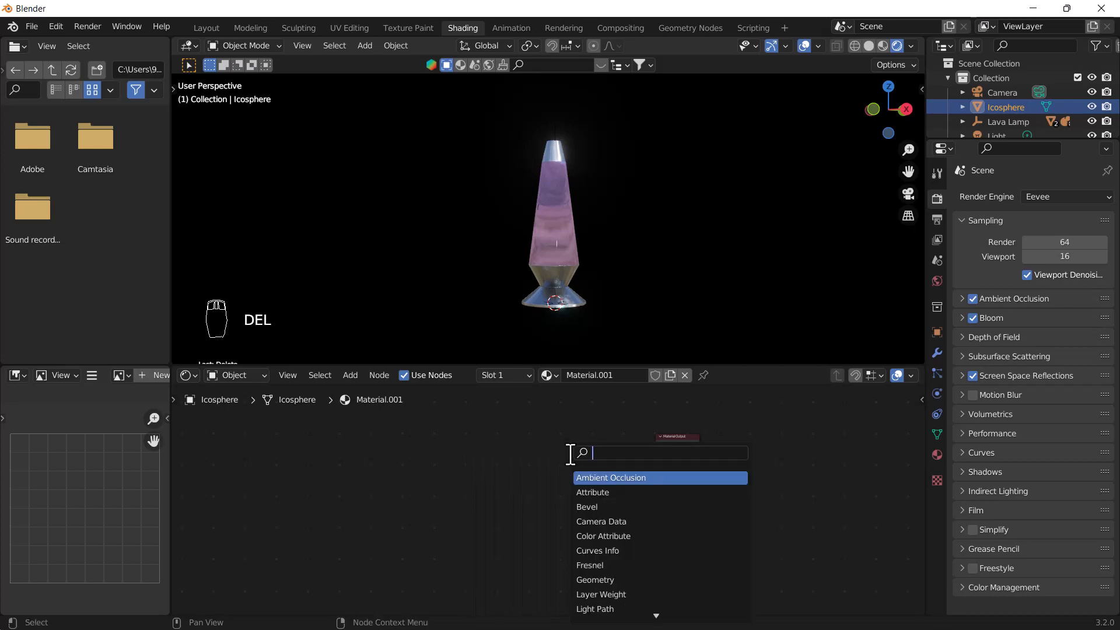
text(em)
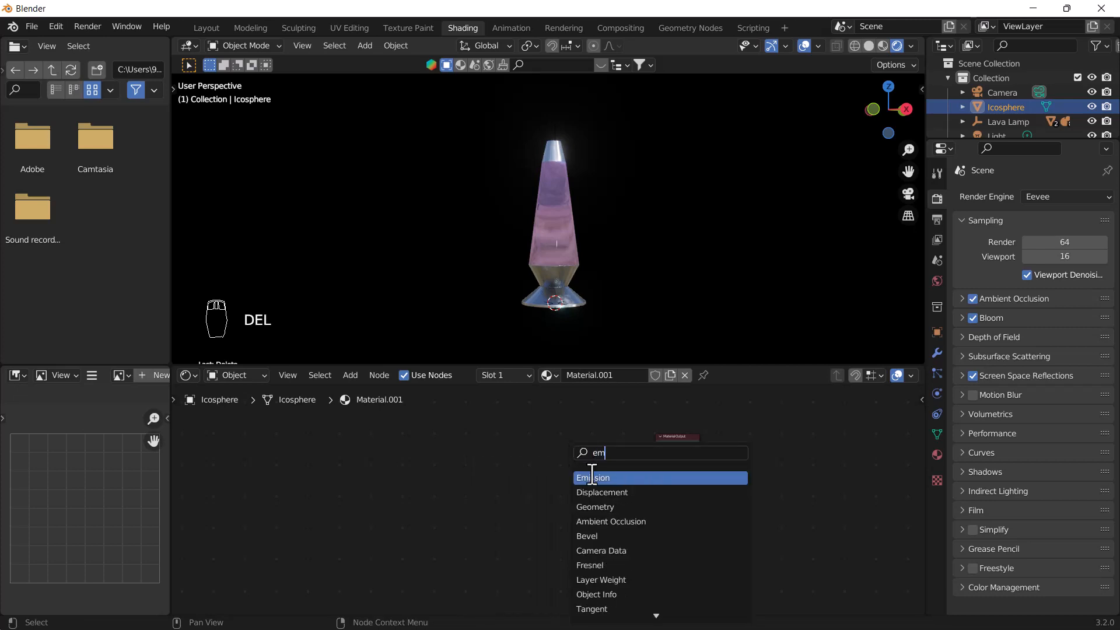
click(591, 480)
click(549, 456)
scroll(569, 453, up, 3)
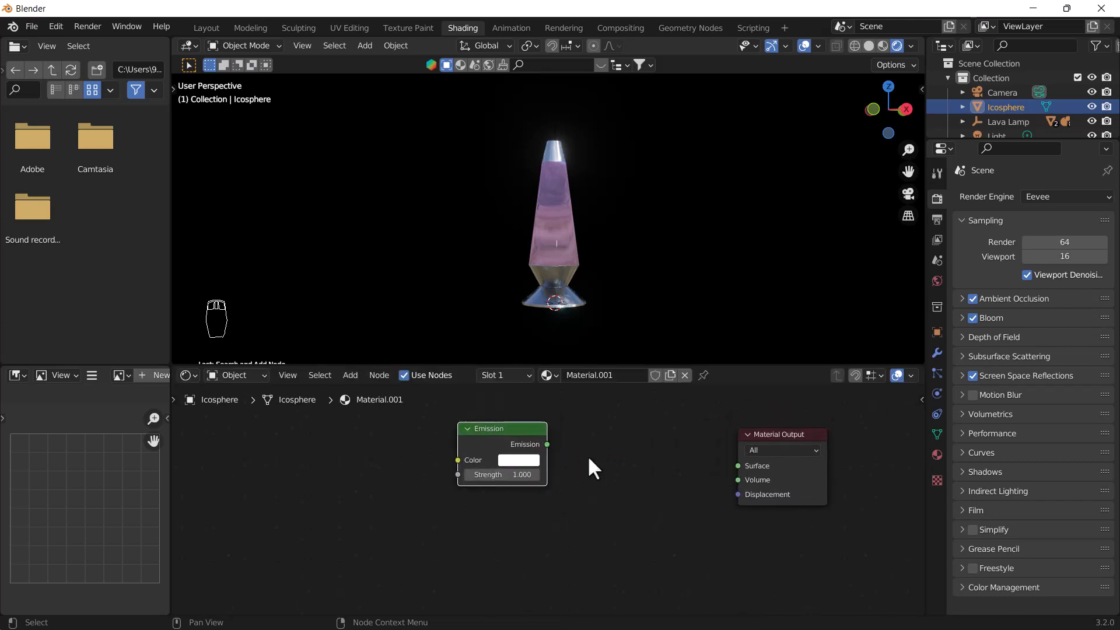
drag(547, 445, 742, 465)
middle_drag(600, 511, 618, 517)
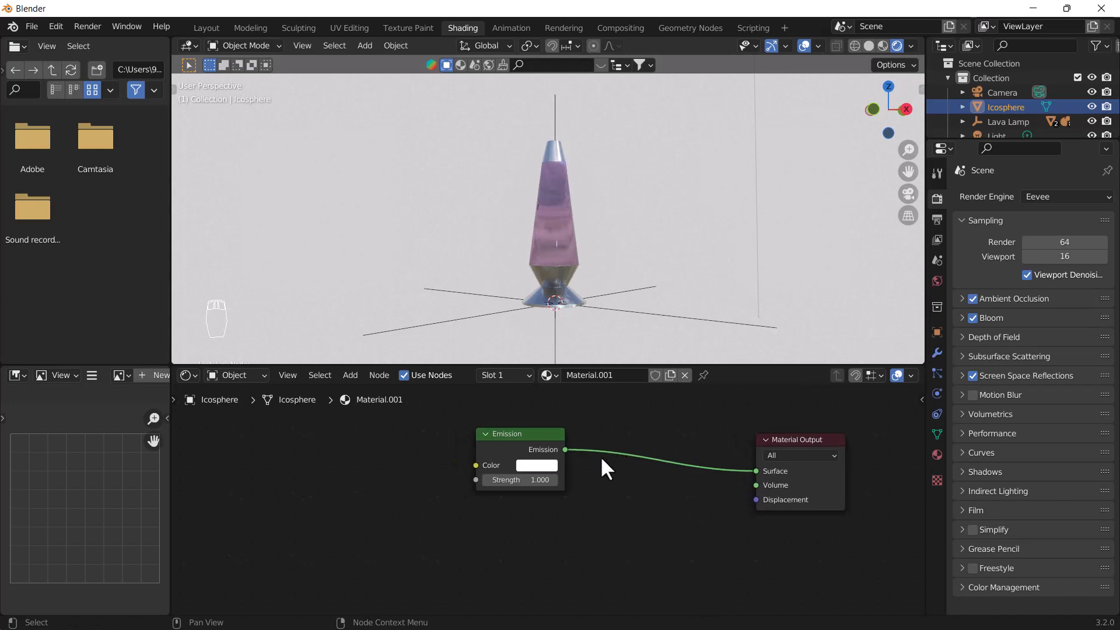
Add a Layer Weight node before the Emission node and link its Facing output to the Emission Strength.
drag(521, 436, 615, 461)
scroll(619, 464, down, 1)
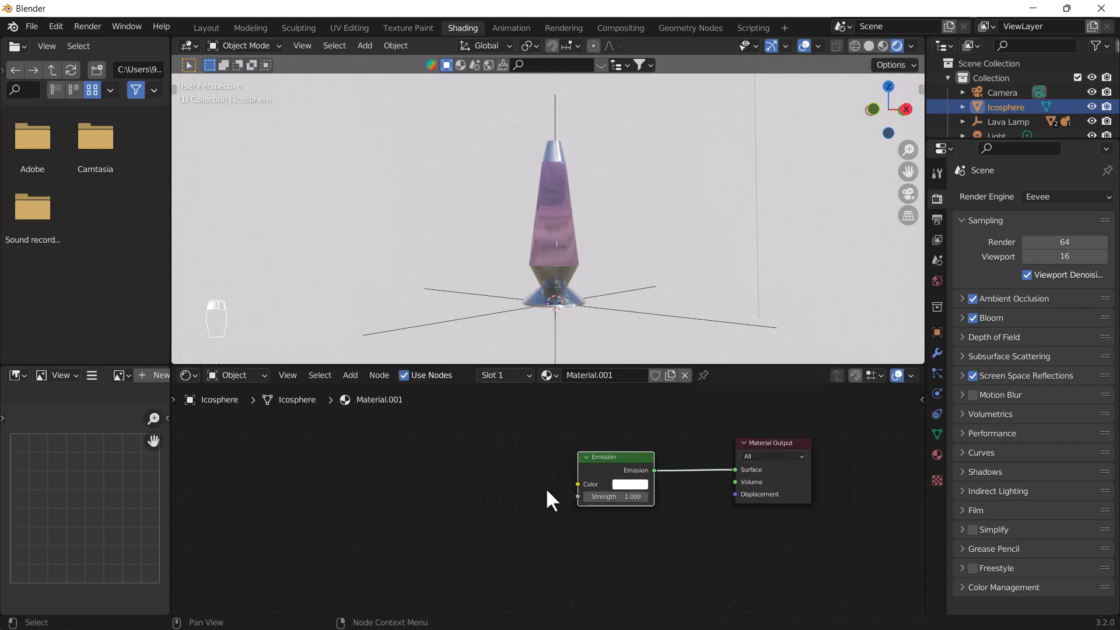
middle_drag(489, 483, 552, 477)
key(shift+a)
click(523, 457)
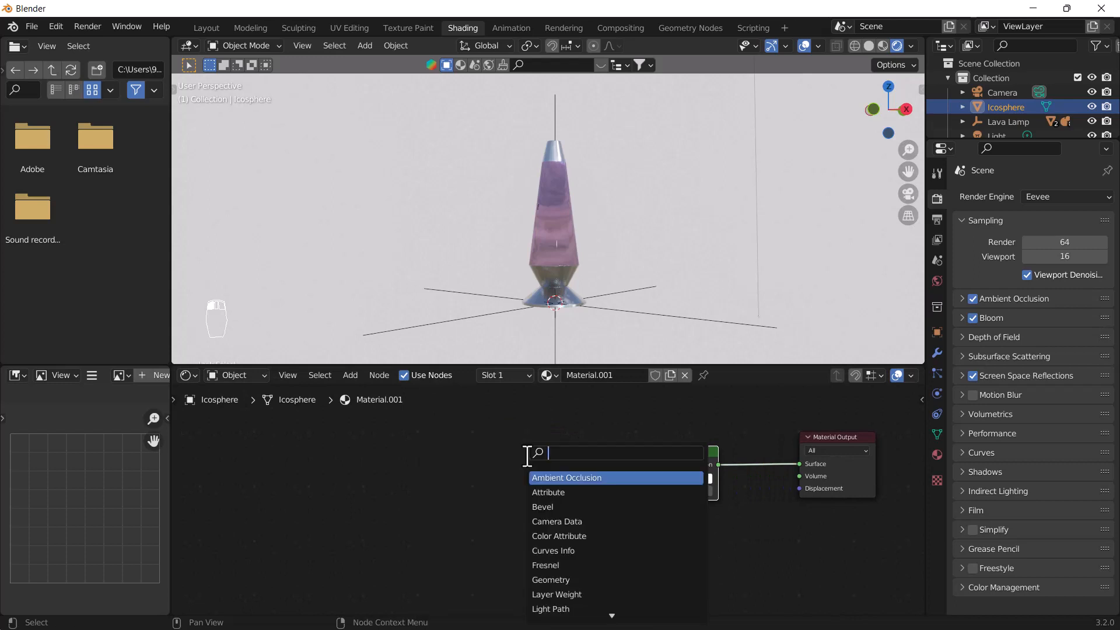
text(layer)
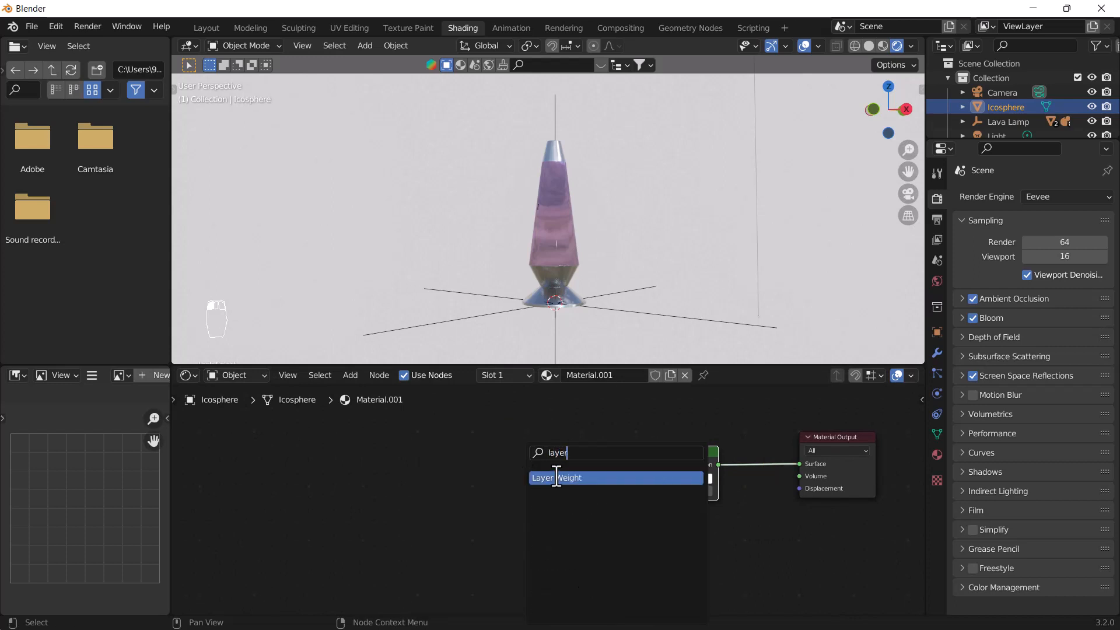
click(556, 476)
click(469, 454)
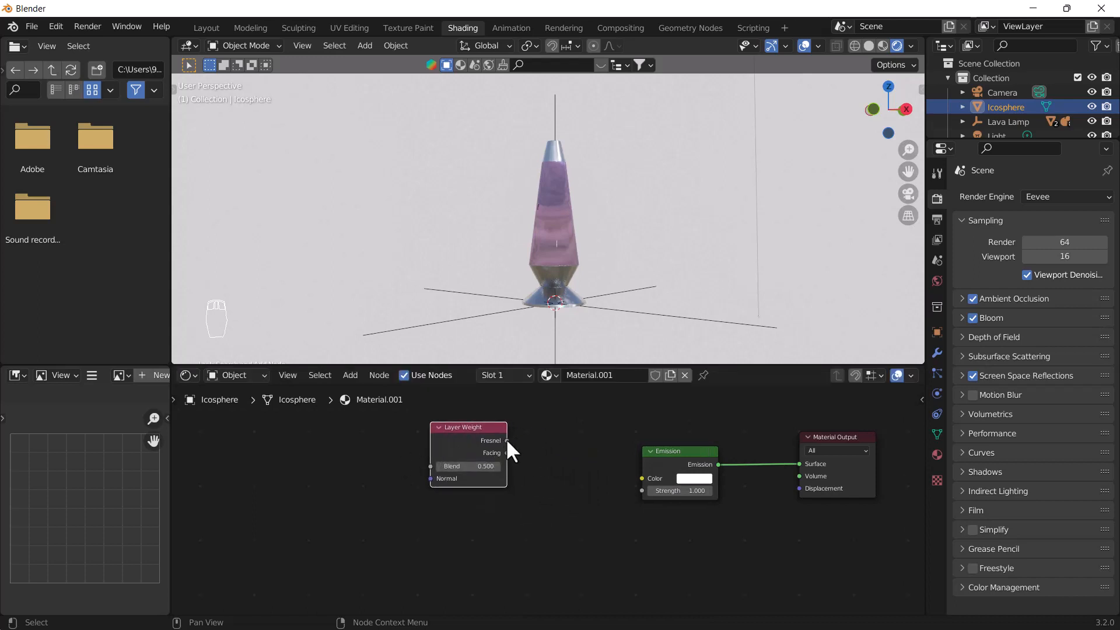
drag(508, 453, 649, 490)
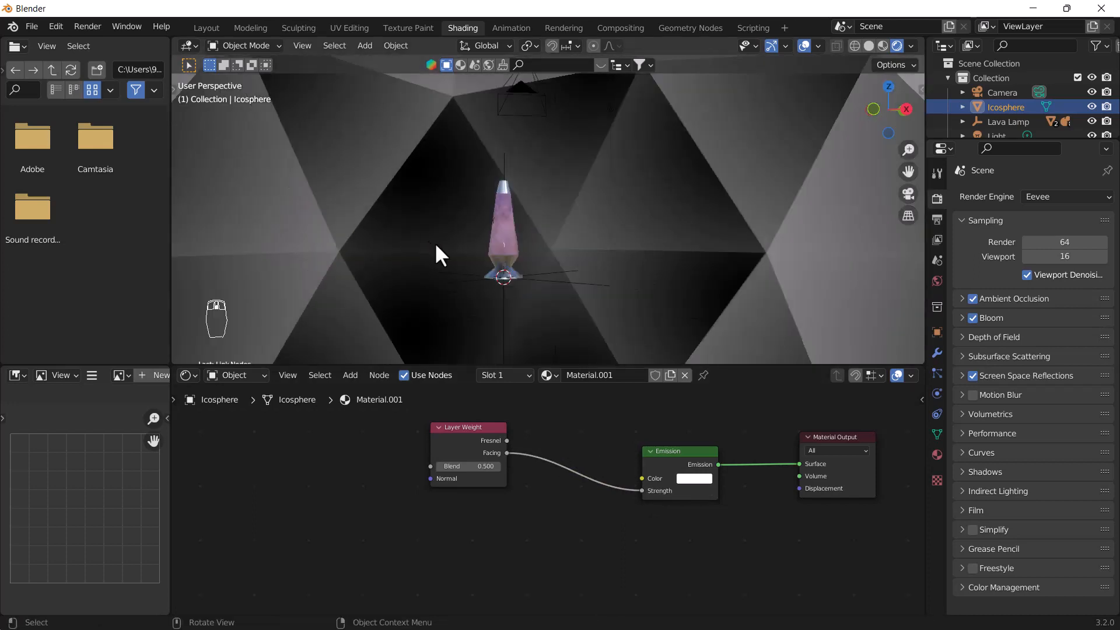
Examine the icosphere's facing-based emission shading around the lamp, from outside and inside the sphere.
scroll(439, 243, down, 6)
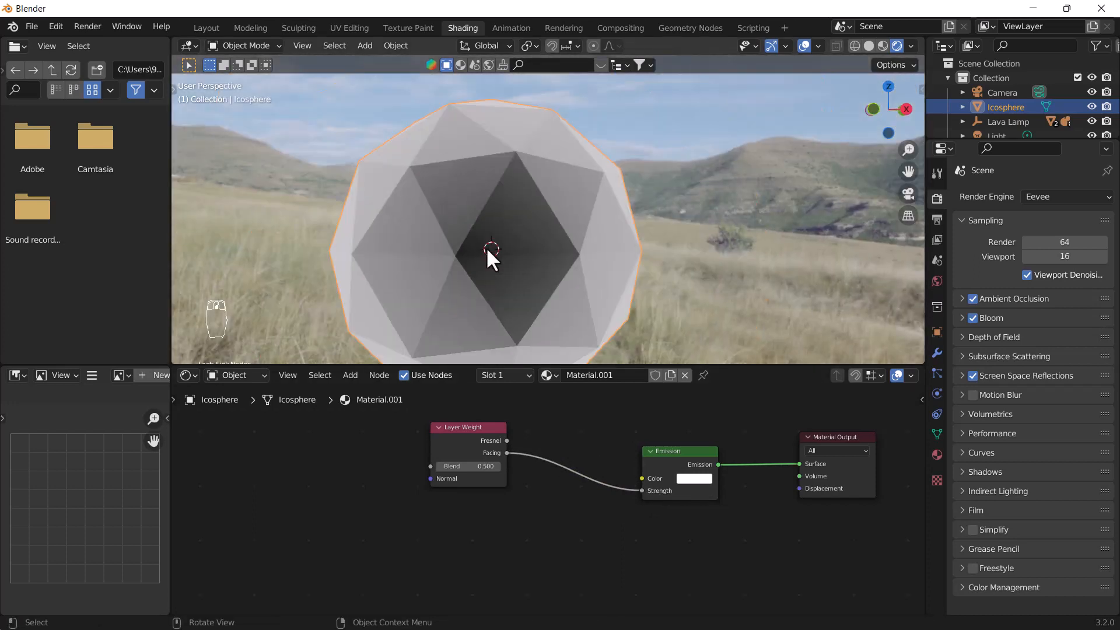
scroll(485, 247, down, 3)
middle_drag(527, 275, 443, 179)
middle_drag(476, 182, 517, 264)
scroll(463, 231, up, 6)
middle_drag(462, 229, 552, 263)
scroll(459, 232, down, 4)
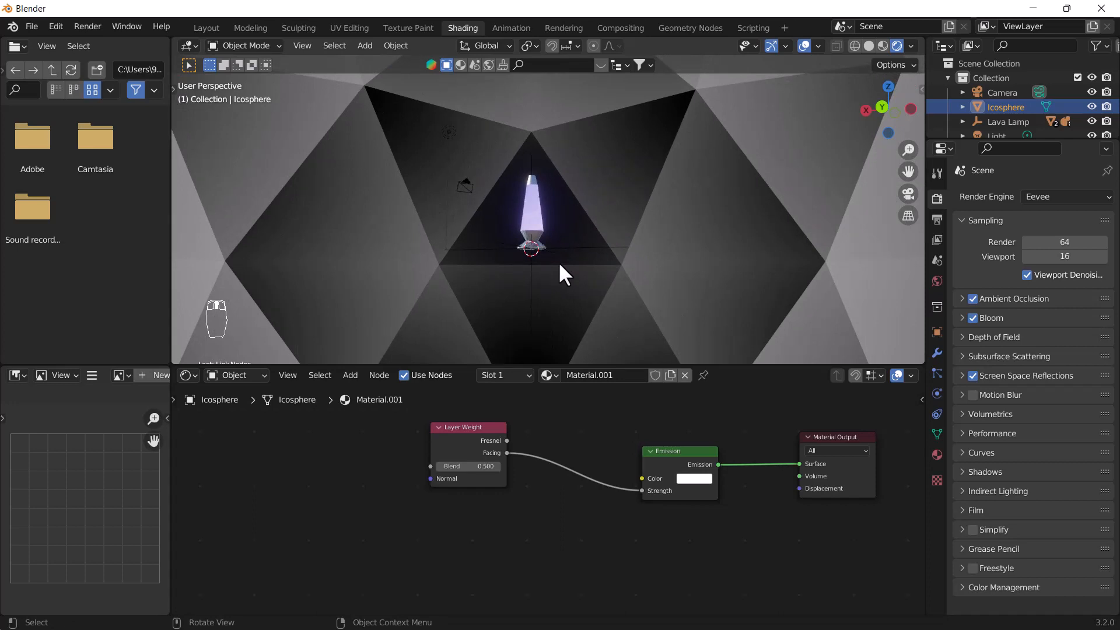
Space out the nodes and insert a Math node on the link between Layer Weight and Emission.
scroll(516, 484, down, 1)
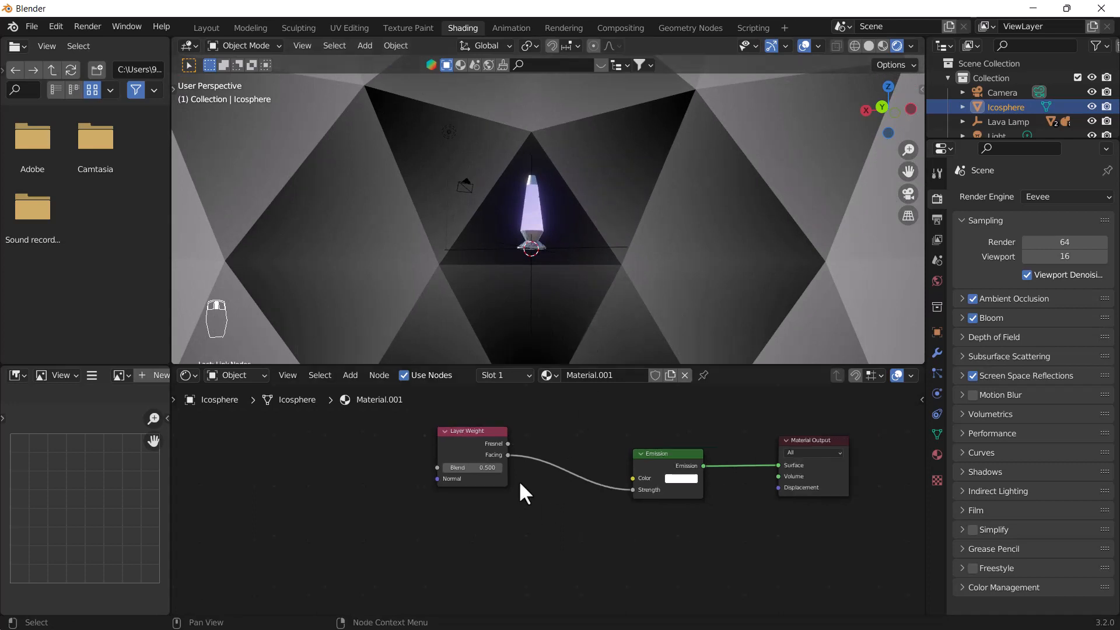
middle_drag(519, 481, 588, 518)
drag(523, 468, 437, 462)
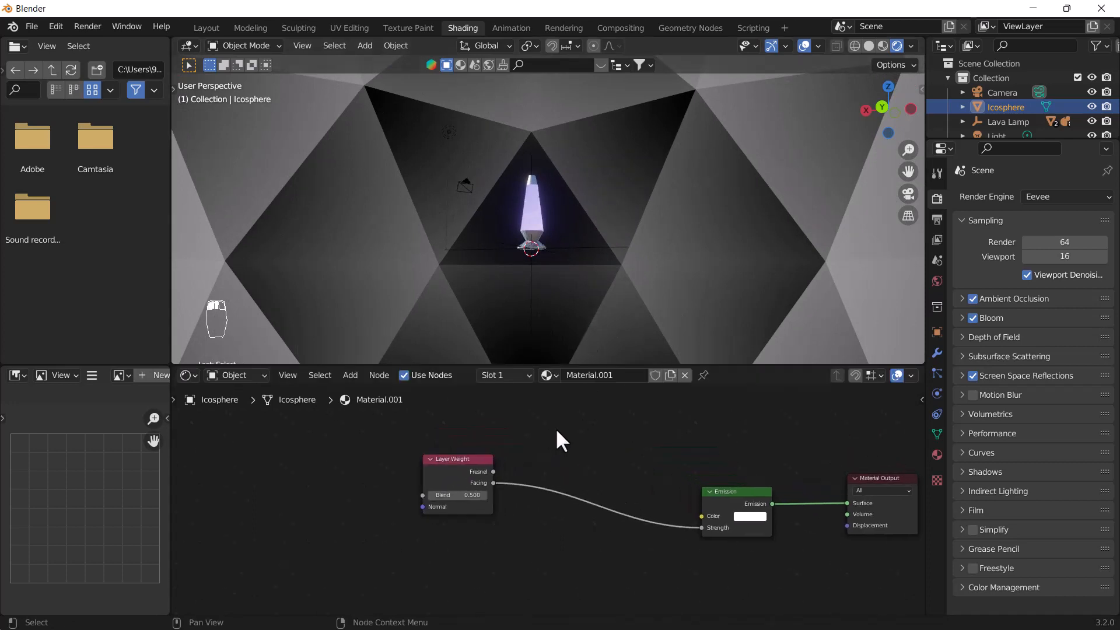
key(shift+a)
click(557, 430)
text(math)
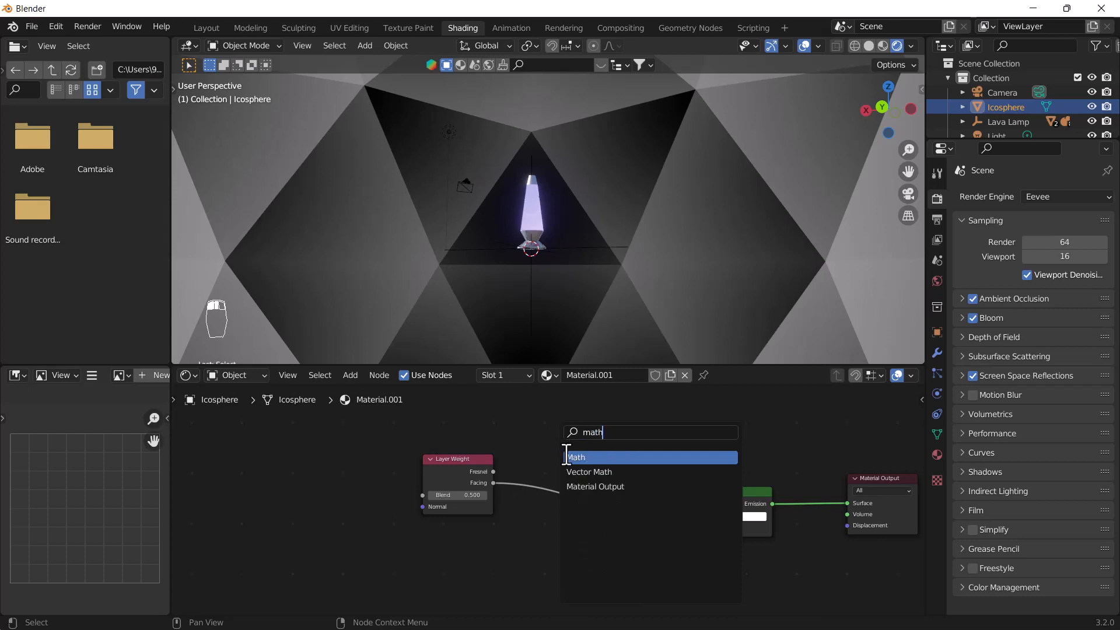
click(566, 457)
click(569, 491)
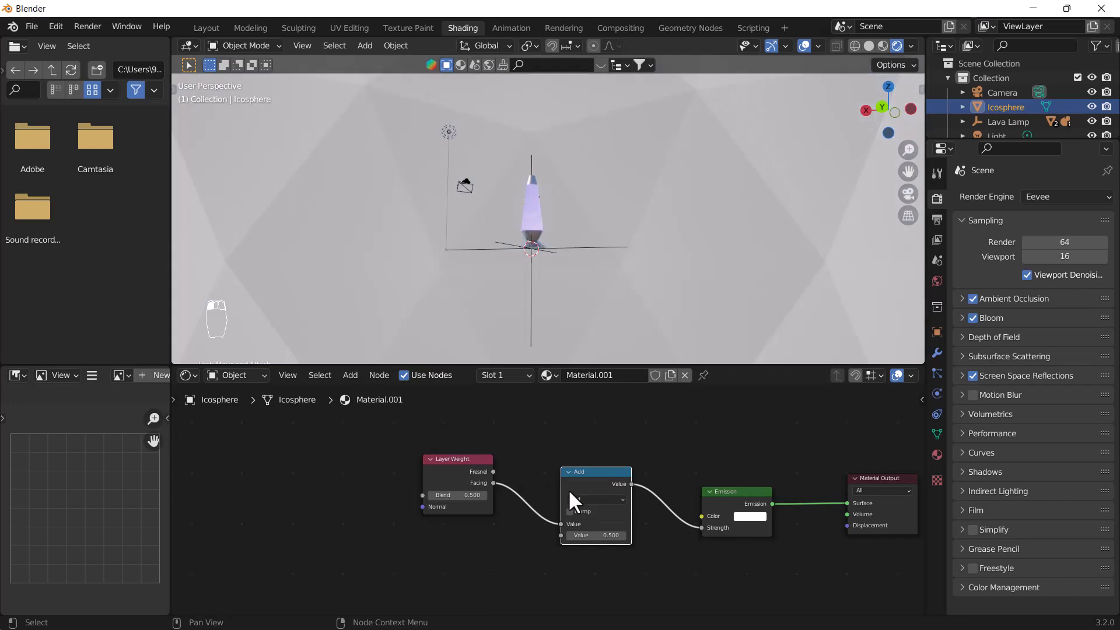
Change the Math node's operation to Multiply.
click(608, 499)
click(602, 499)
click(606, 500)
click(608, 401)
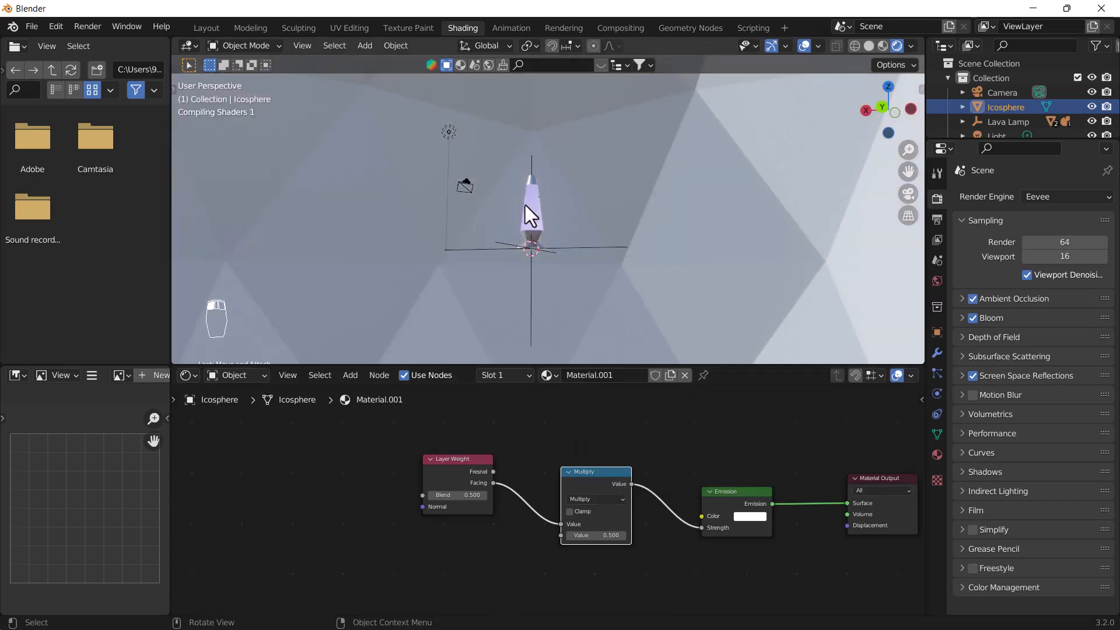
Set the Layer Weight Blend to 0.9 and the Multiply node's value to 0.4.
middle_drag(552, 548, 622, 545)
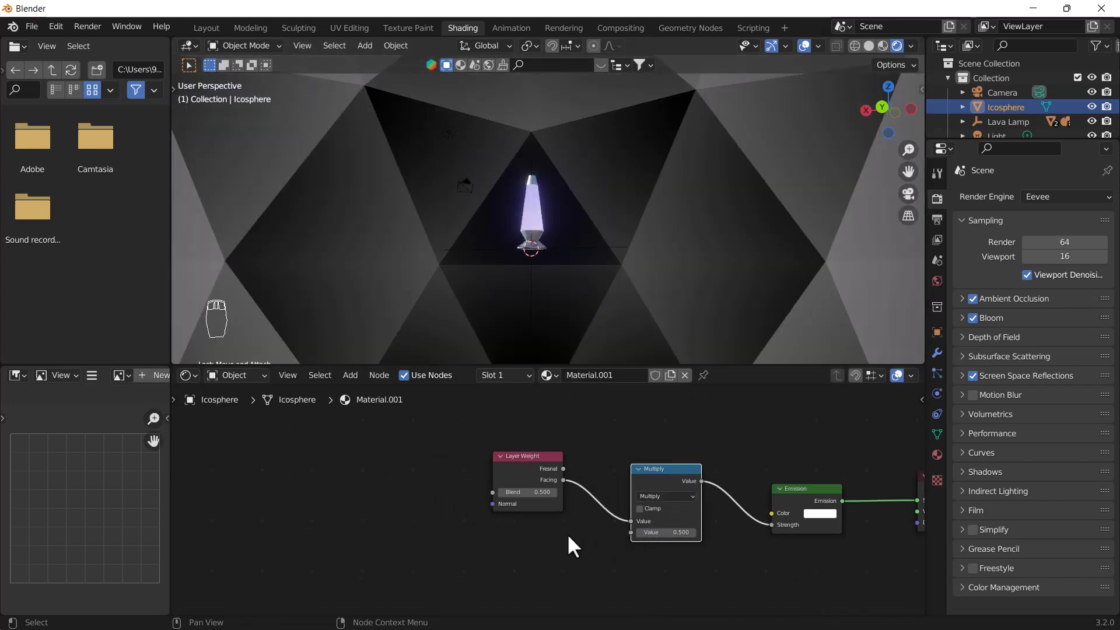
click(531, 493)
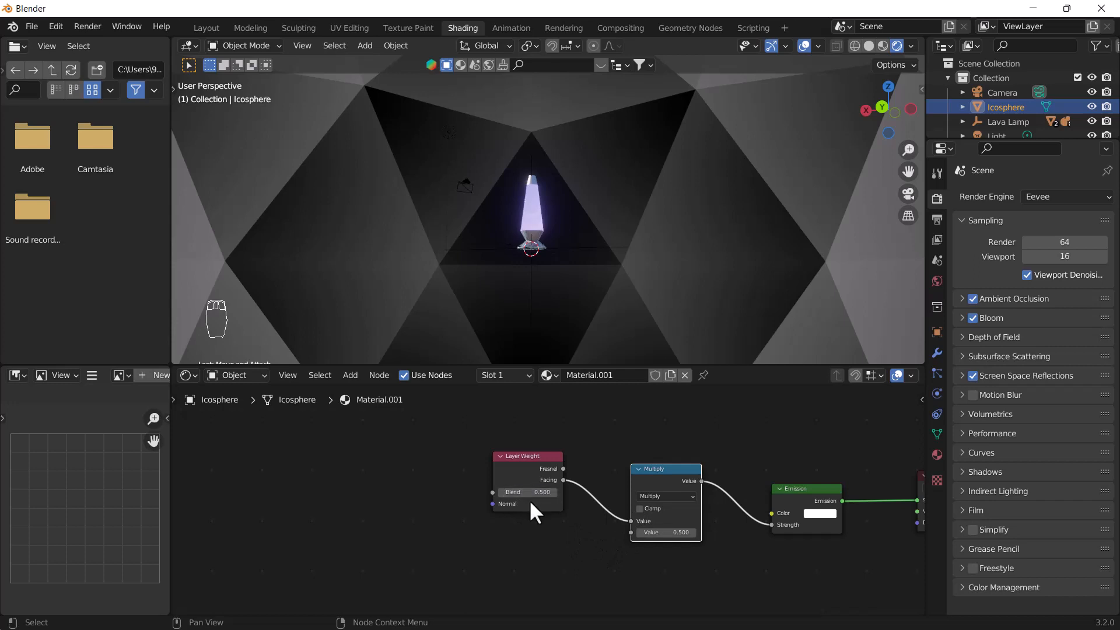
text(0.8)
key(Return)
drag(531, 493, 539, 493)
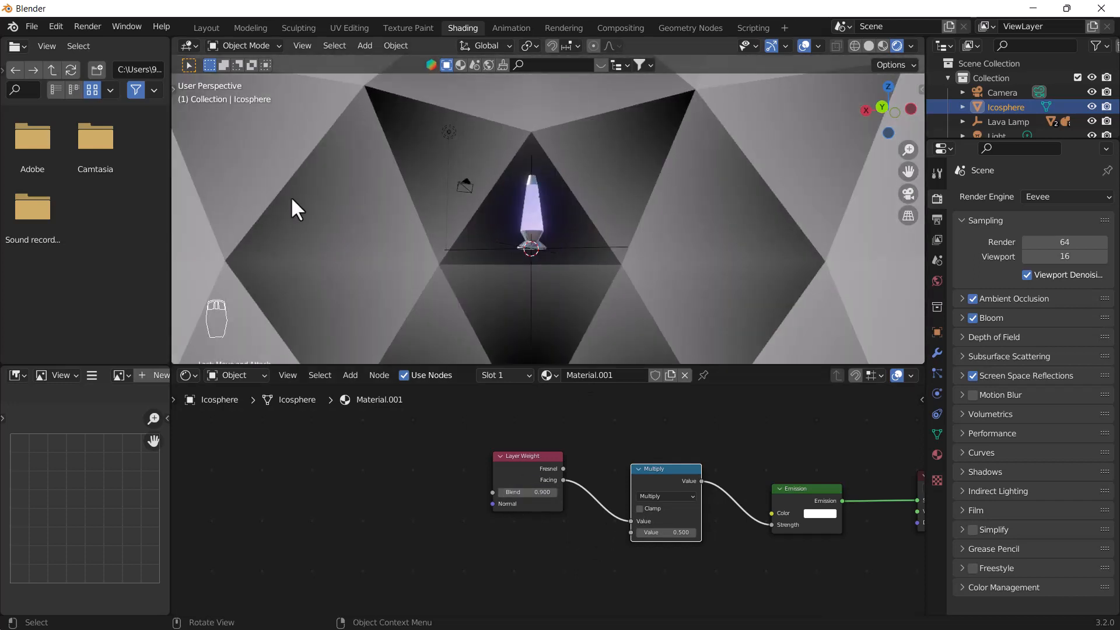
drag(674, 538, 666, 538)
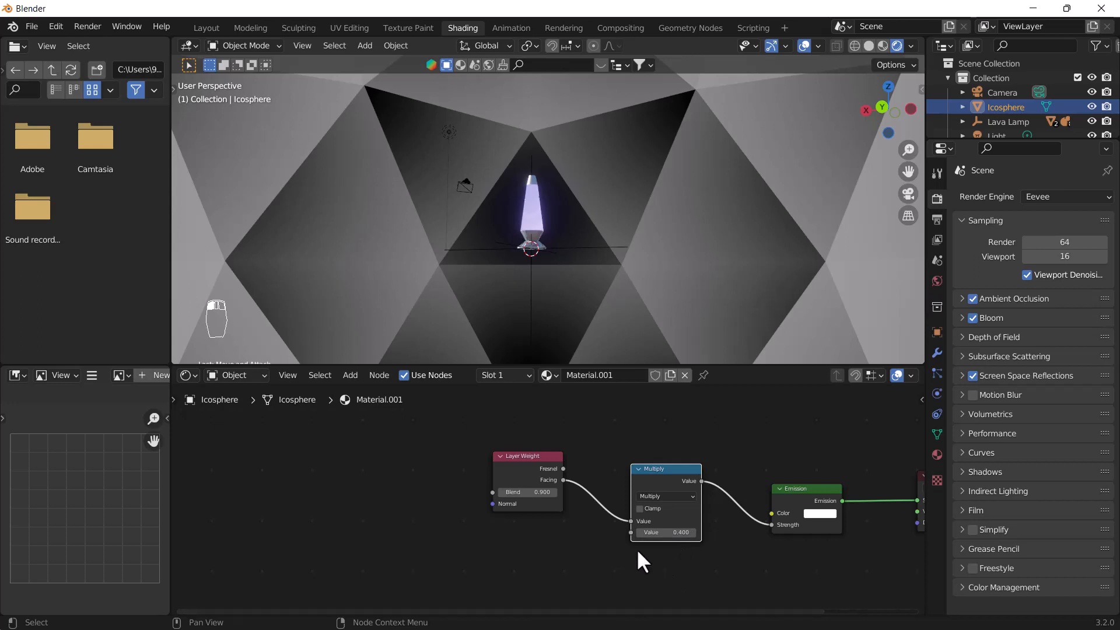
Select the Layer Weight and Multiply nodes together and move them farther from the Emission node.
scroll(618, 543, up, 3)
scroll(612, 536, down, 4)
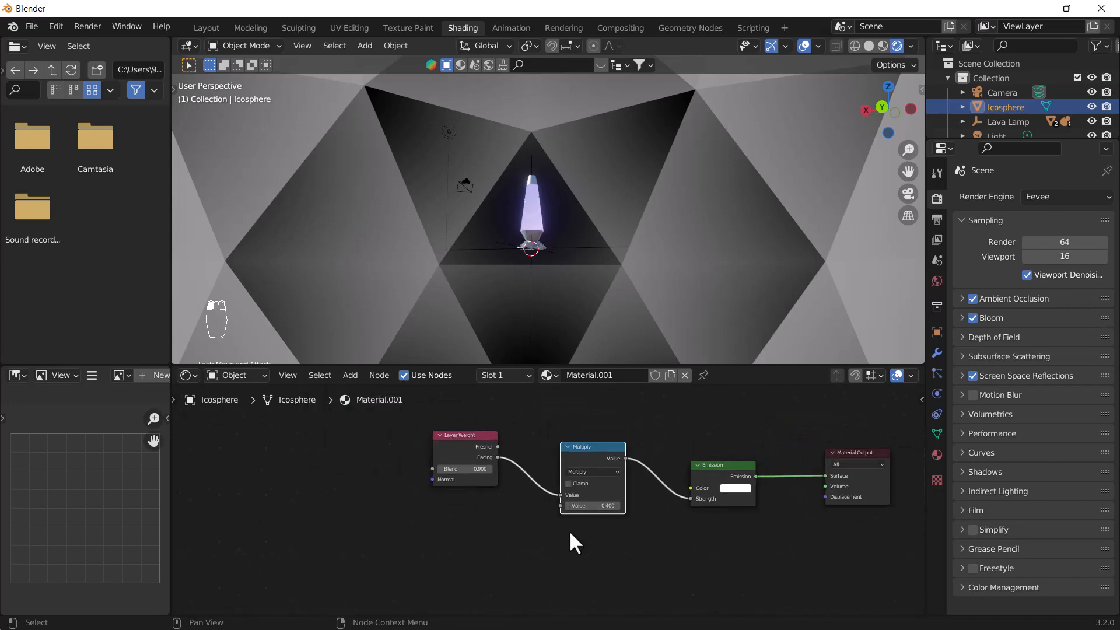
drag(510, 454, 658, 563)
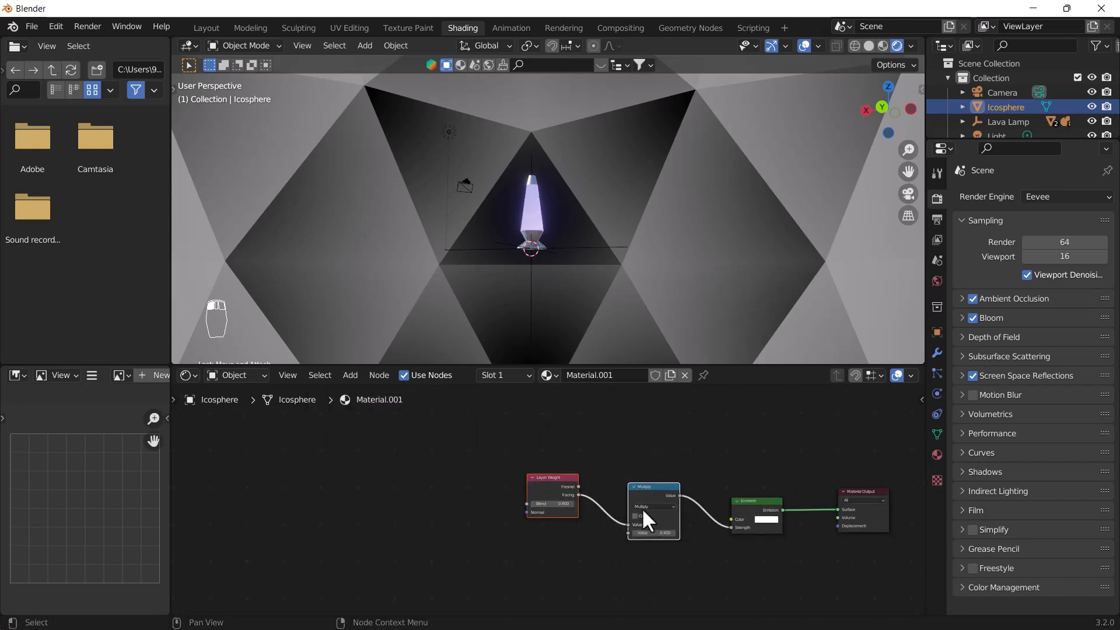
drag(649, 488, 594, 480)
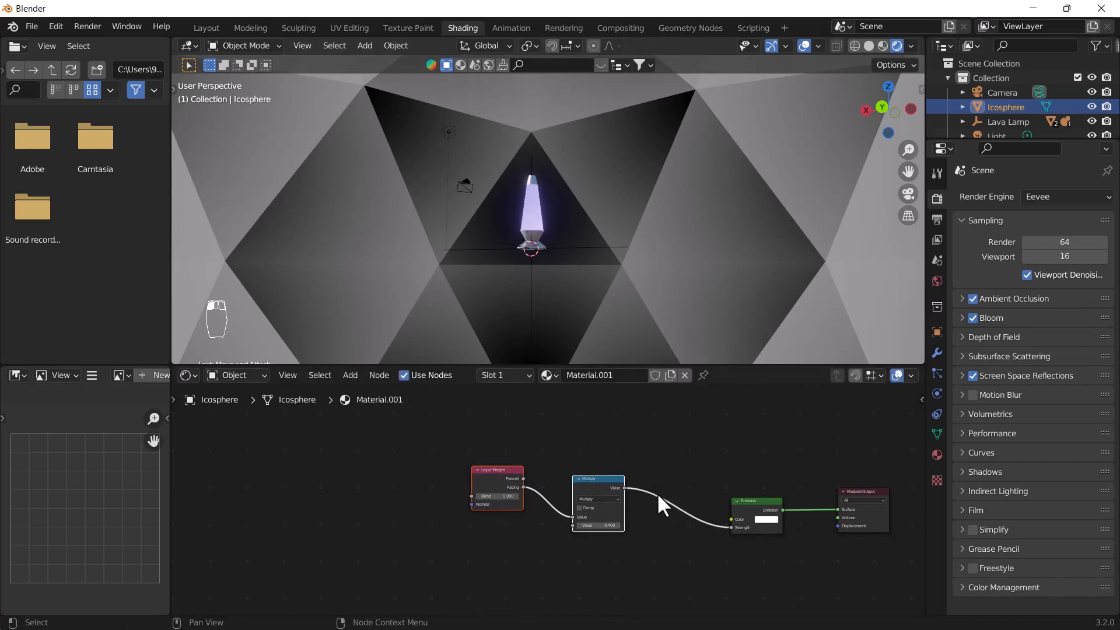
Add a MixRGB node and insert it on the link between the Multiply and Emission nodes.
key(shift+a)
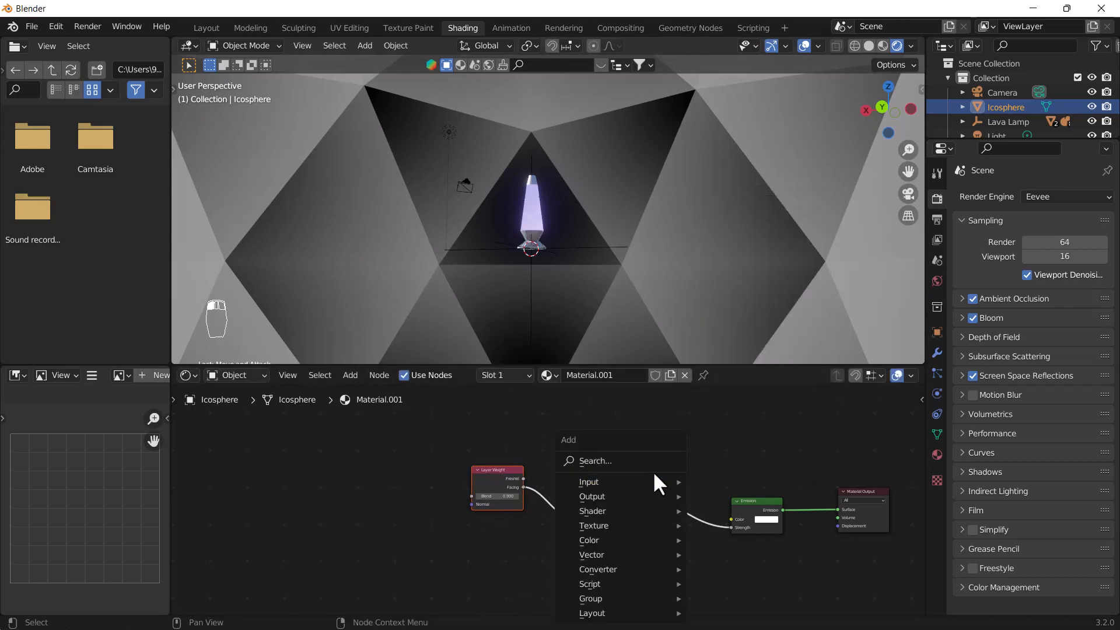
click(609, 461)
text(mix)
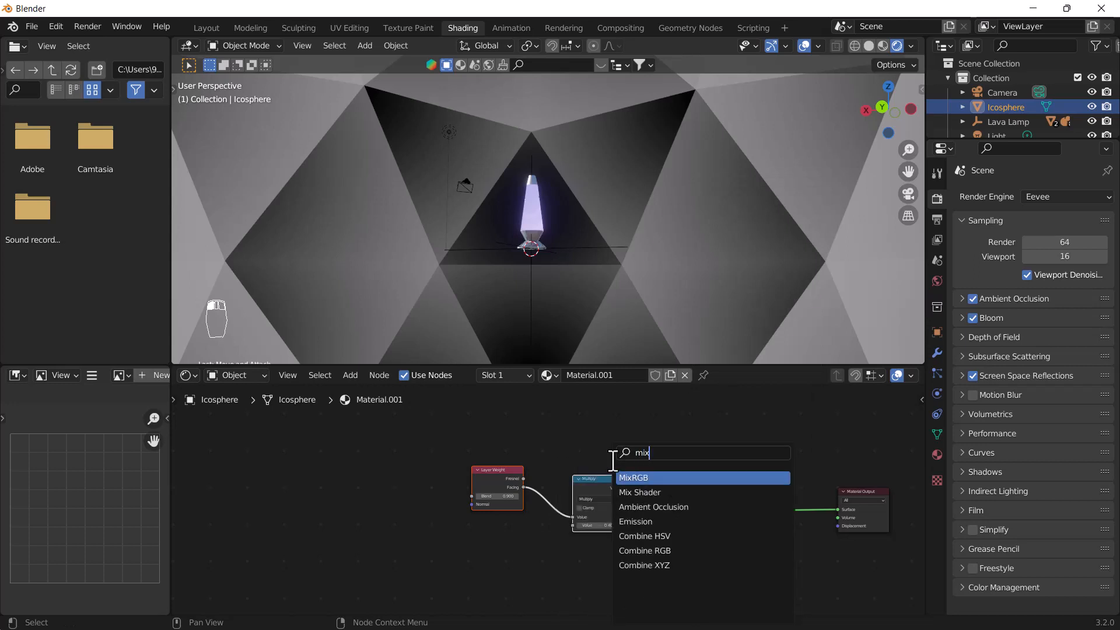
click(642, 477)
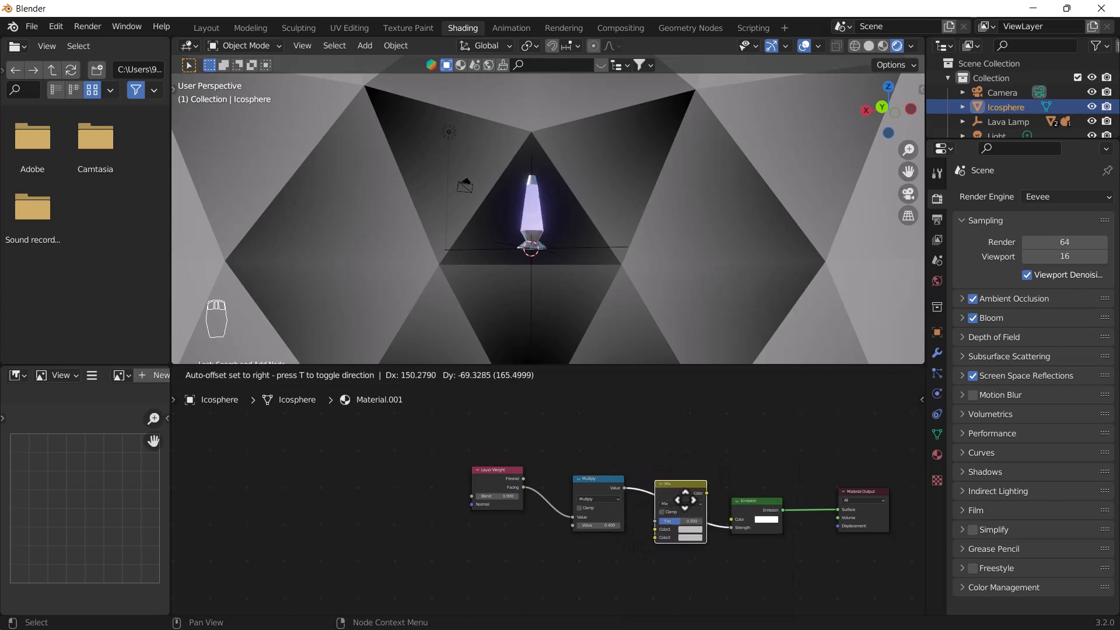
click(695, 492)
Reroute the Multiply output from the Mix node's Color1 input to its Fac input.
scroll(699, 550, up, 1)
scroll(674, 531, up, 3)
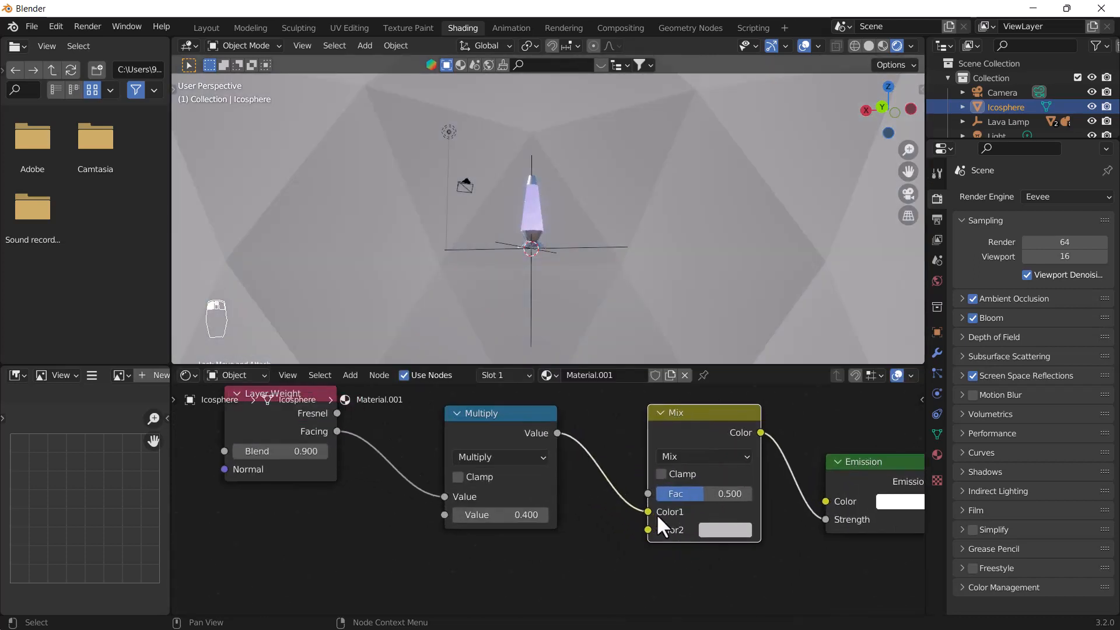
mouse_move(649, 513)
mouse_down()
mouse_move(620, 502)
mouse_move(657, 502)
mouse_up()
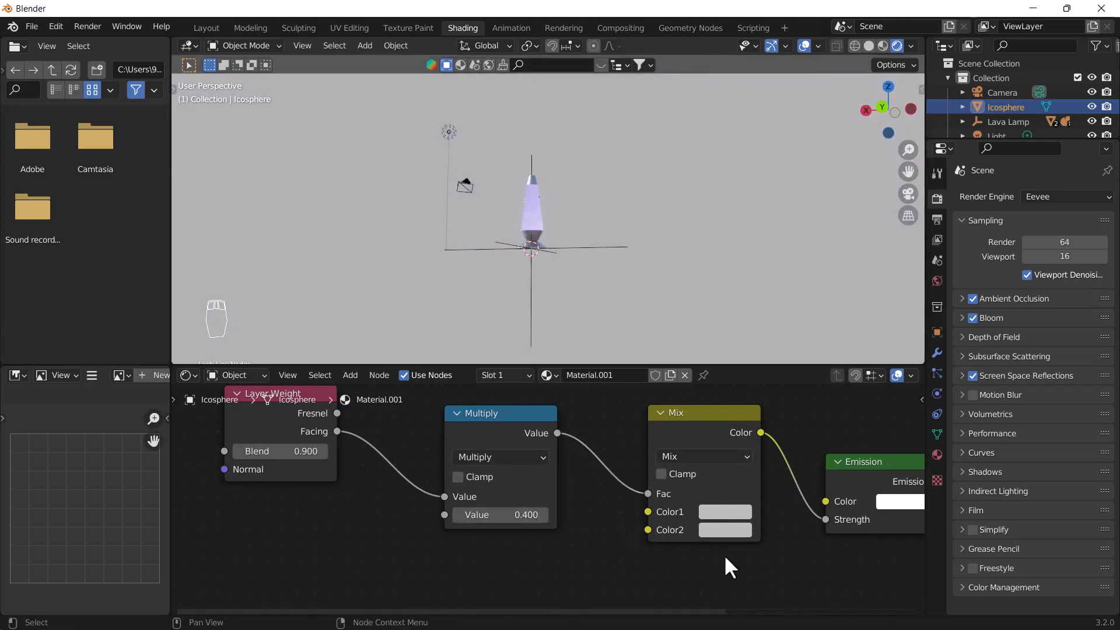
Set the Mix node's Color1 to dark blue (H 0.661, S 0.996, V 0.052) and Color2 to dark red with V about 0.08.
click(723, 512)
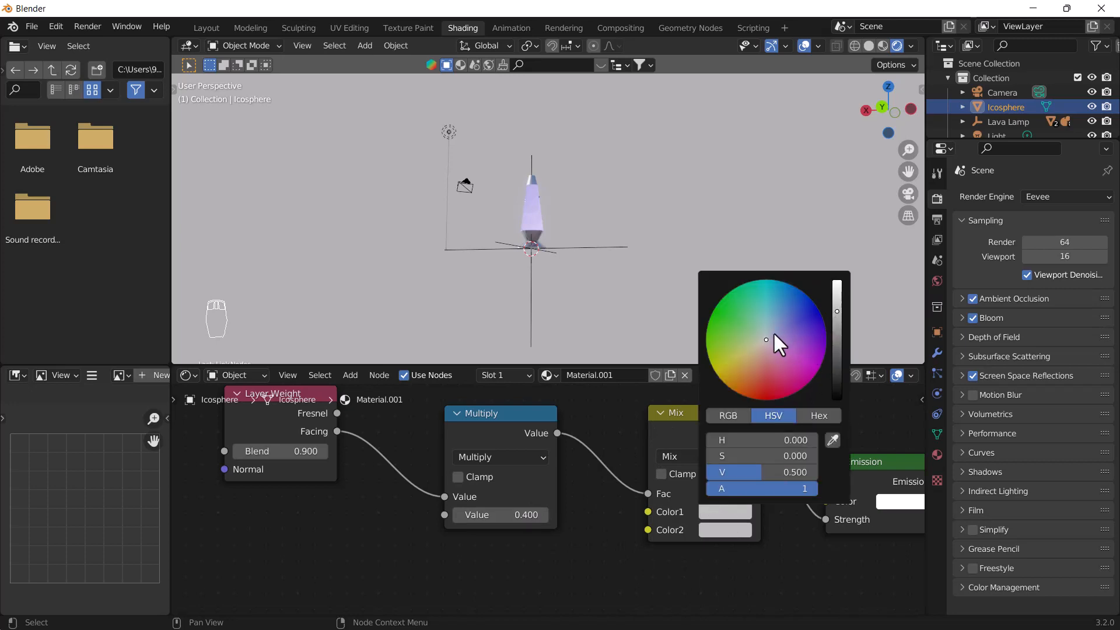
mouse_move(774, 332)
mouse_down()
mouse_move(815, 307)
mouse_move(838, 318)
mouse_move(837, 369)
mouse_up()
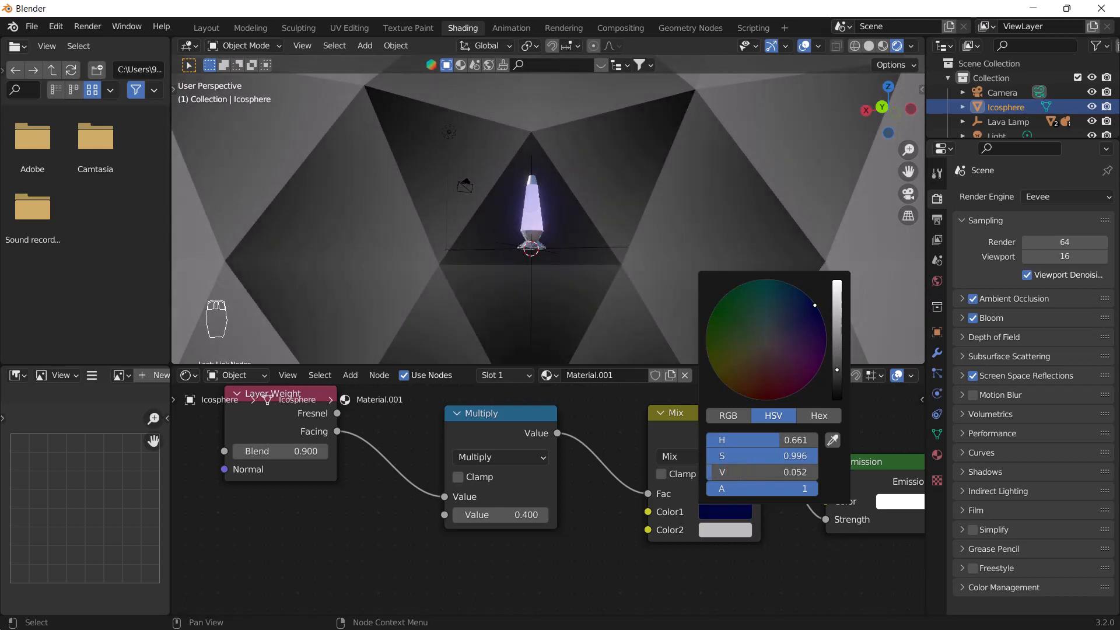
click(733, 529)
drag(764, 359, 764, 415)
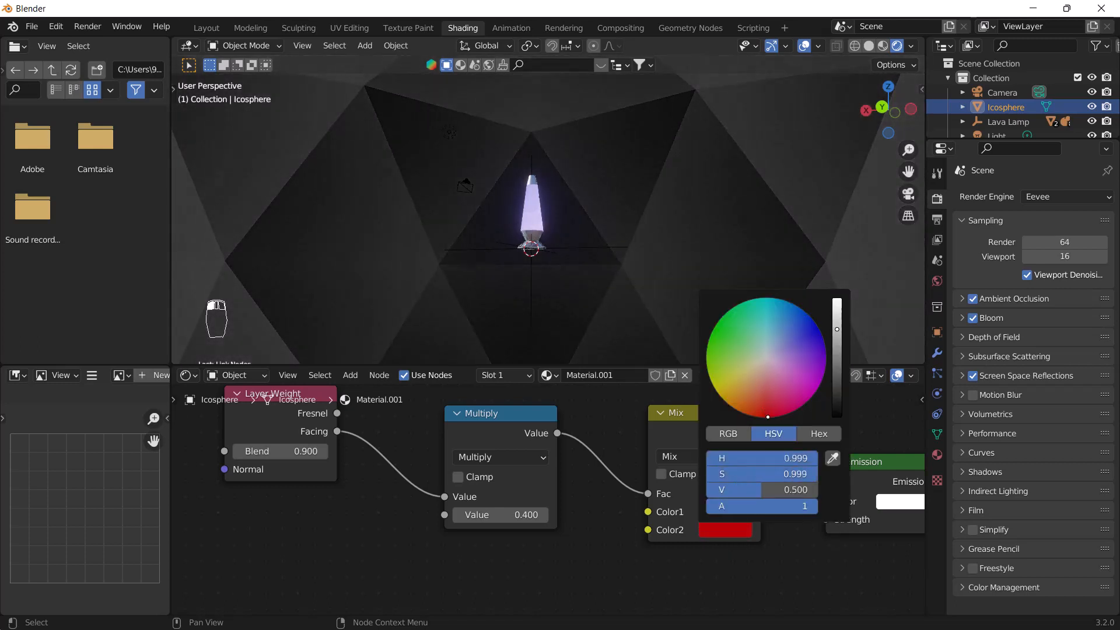
drag(832, 330, 837, 375)
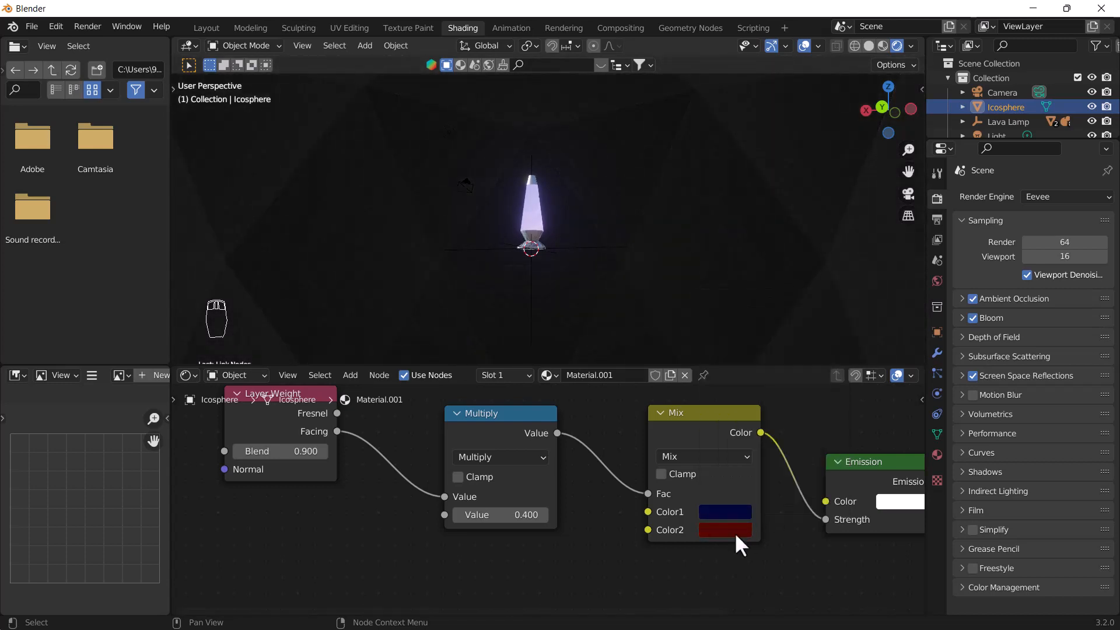
Brighten the Mix node's blue Color1 slightly to a V of about 0.06.
click(720, 510)
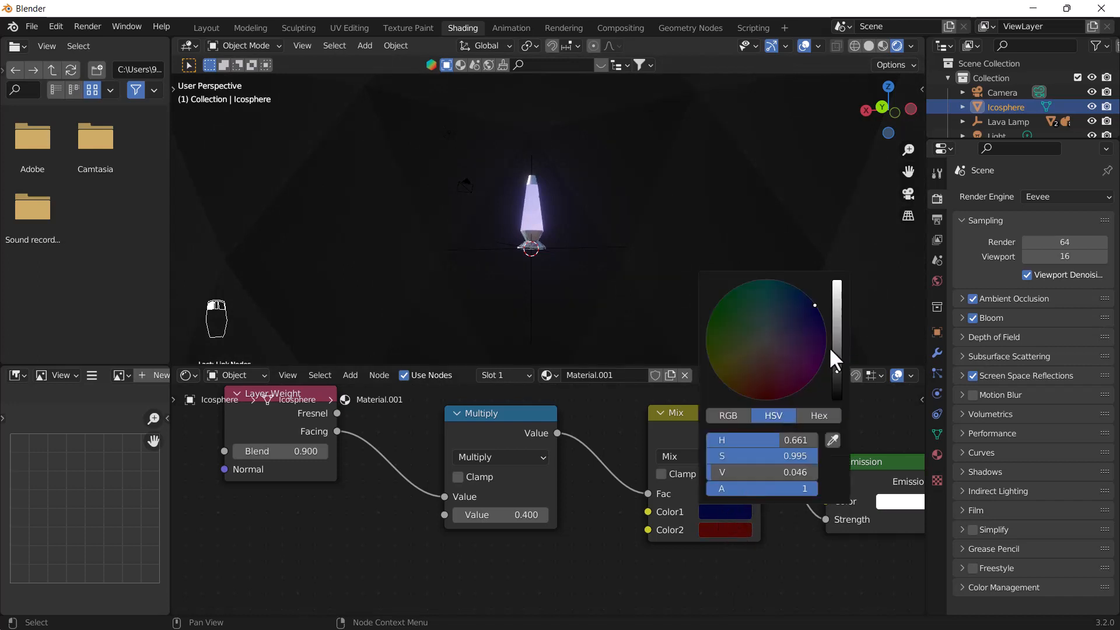
drag(836, 367, 837, 367)
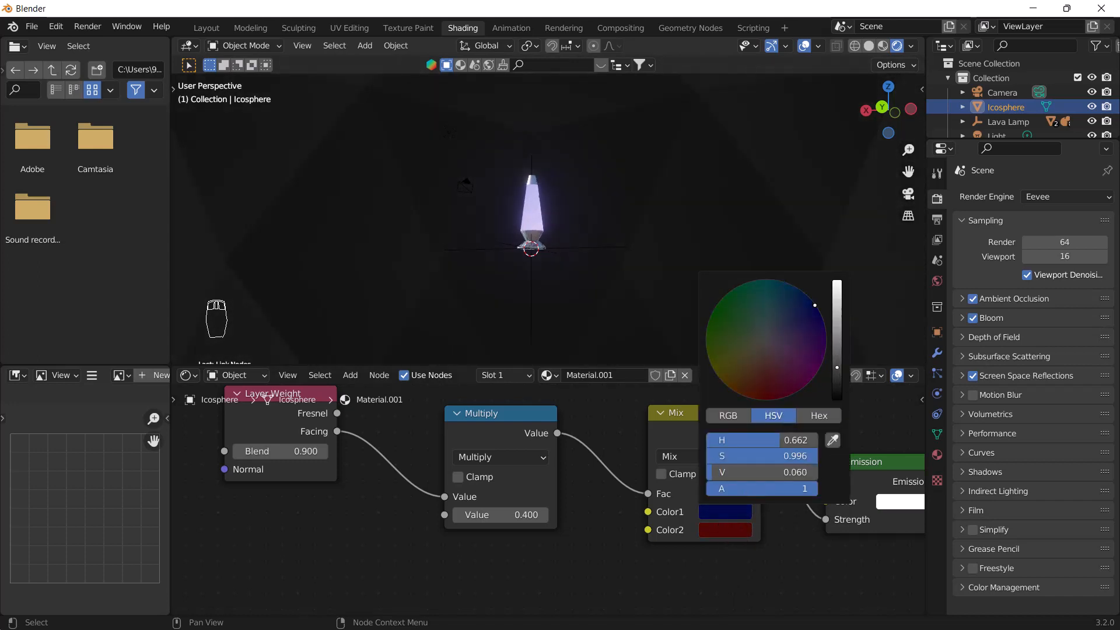
mouse_move(542, 245)
middle_down()
mouse_move(436, 254)
mouse_move(543, 288)
mouse_move(532, 261)
middle_up()
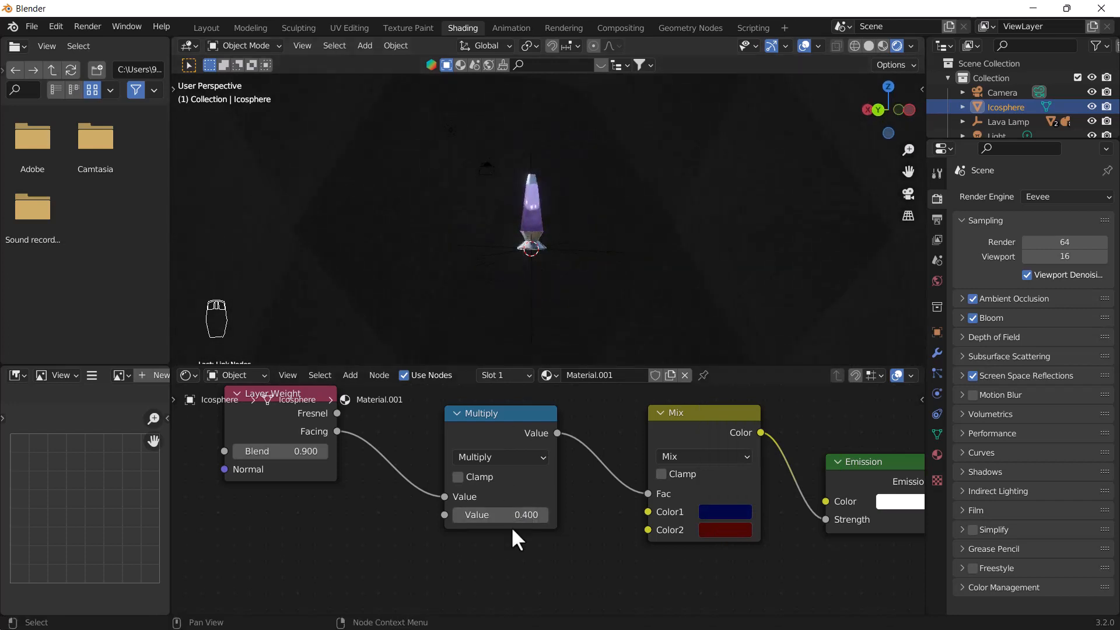
Raise the Multiply node's value to 6.7.
middle_drag(505, 538, 550, 527)
drag(538, 507, 619, 506)
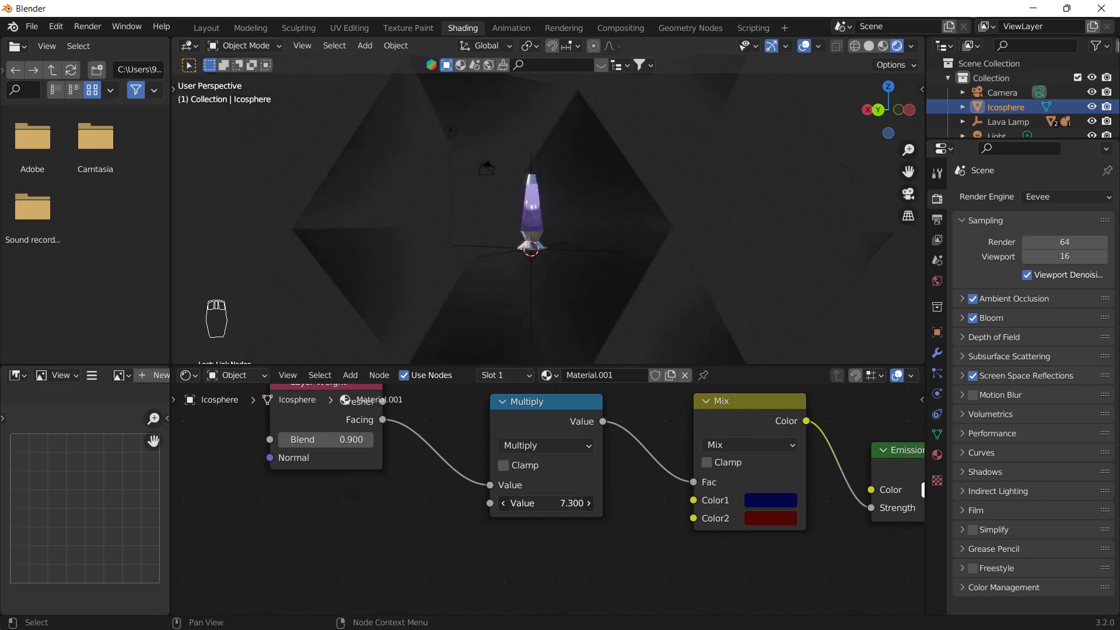
Darken the Mix node's red Color2 to V 0.044 and brighten the blue Color1 to V 0.236.
click(758, 517)
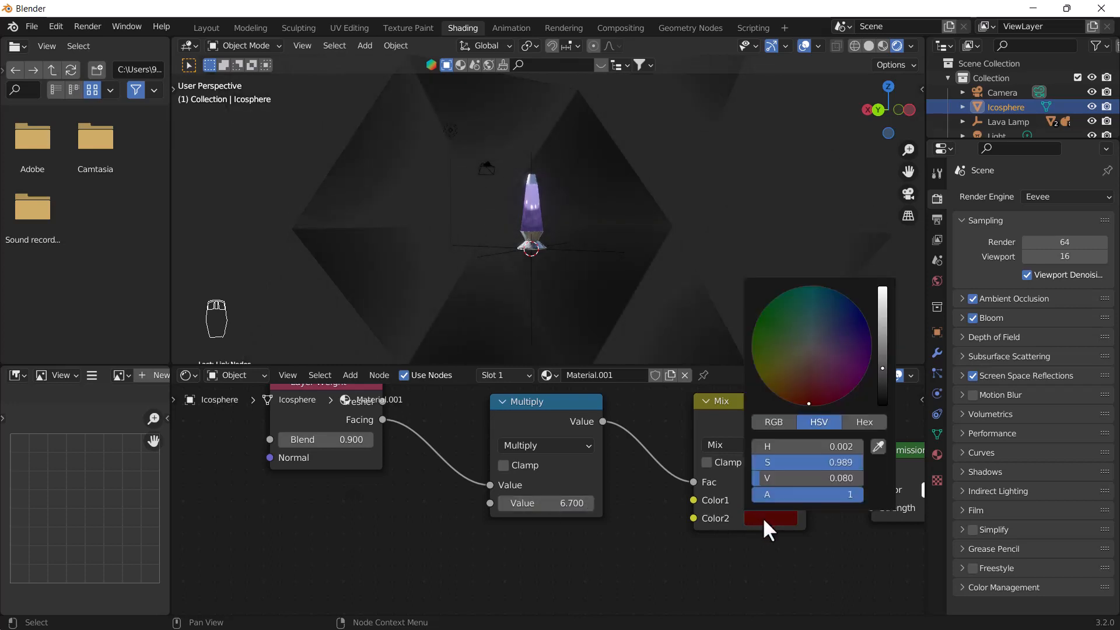
mouse_move(883, 366)
mouse_down()
mouse_move(882, 388)
mouse_move(882, 378)
mouse_up()
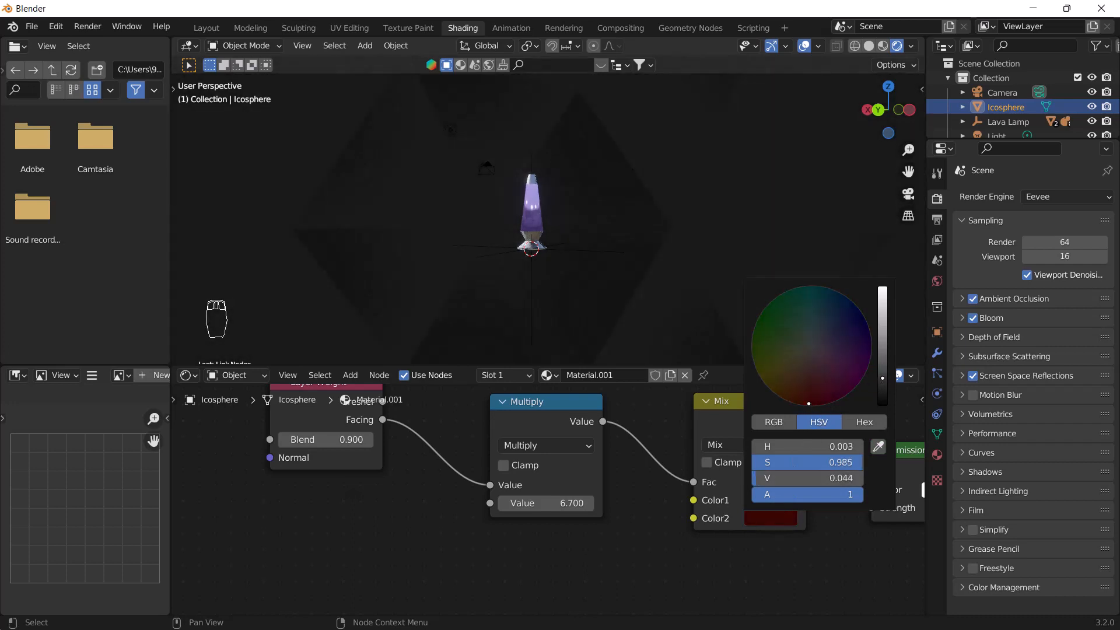
click(774, 500)
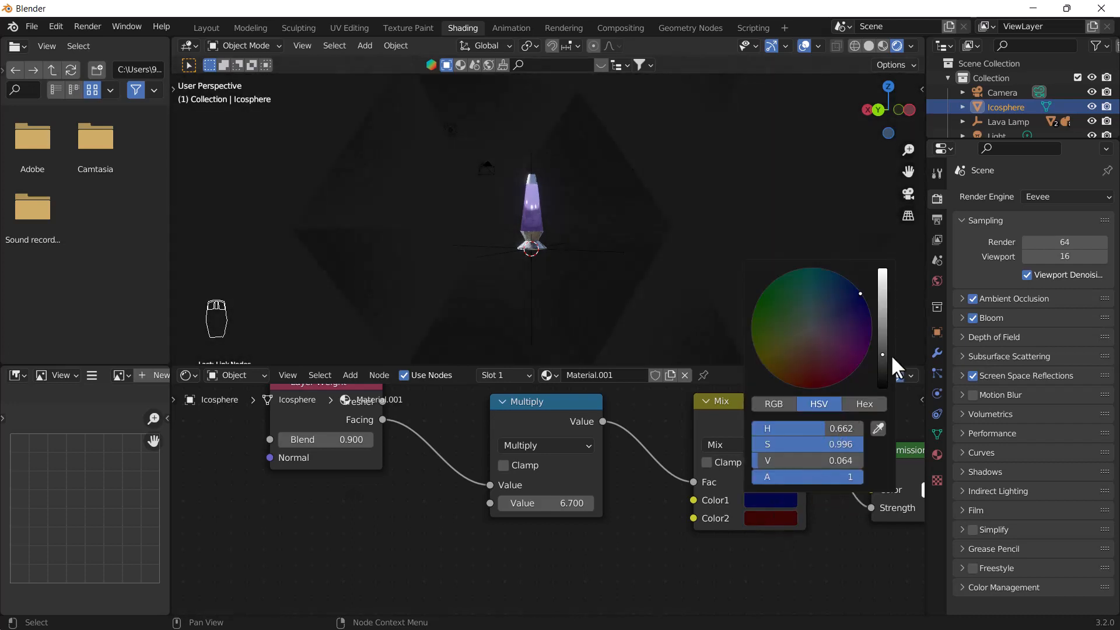
drag(883, 358, 882, 324)
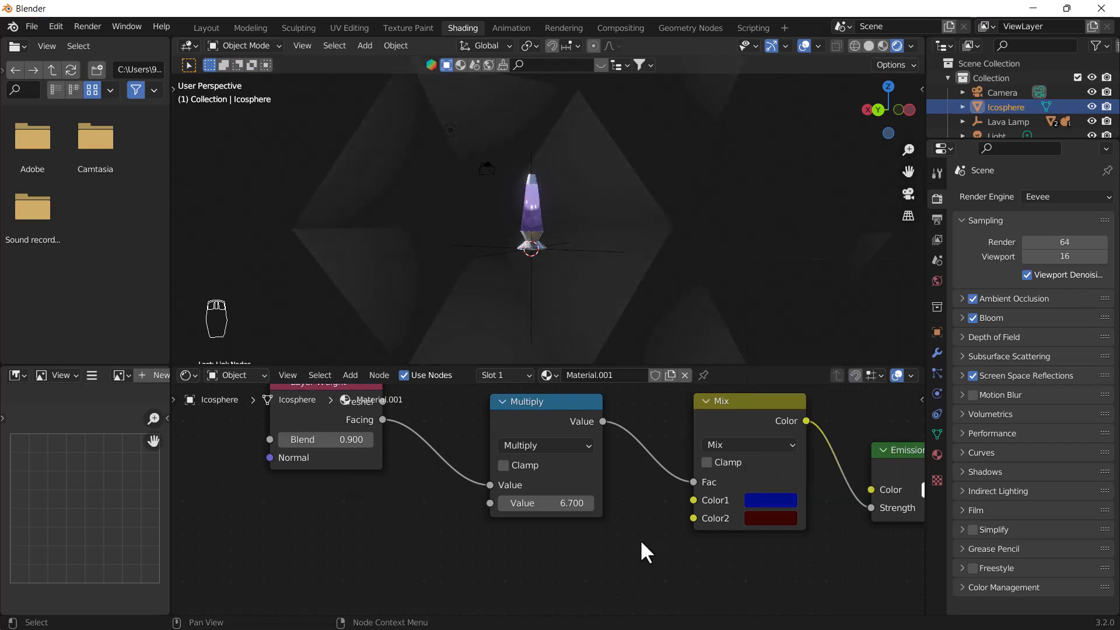
Lower the Multiply node's value to 0.7.
scroll(640, 555, down, 2)
middle_drag(638, 553, 669, 538)
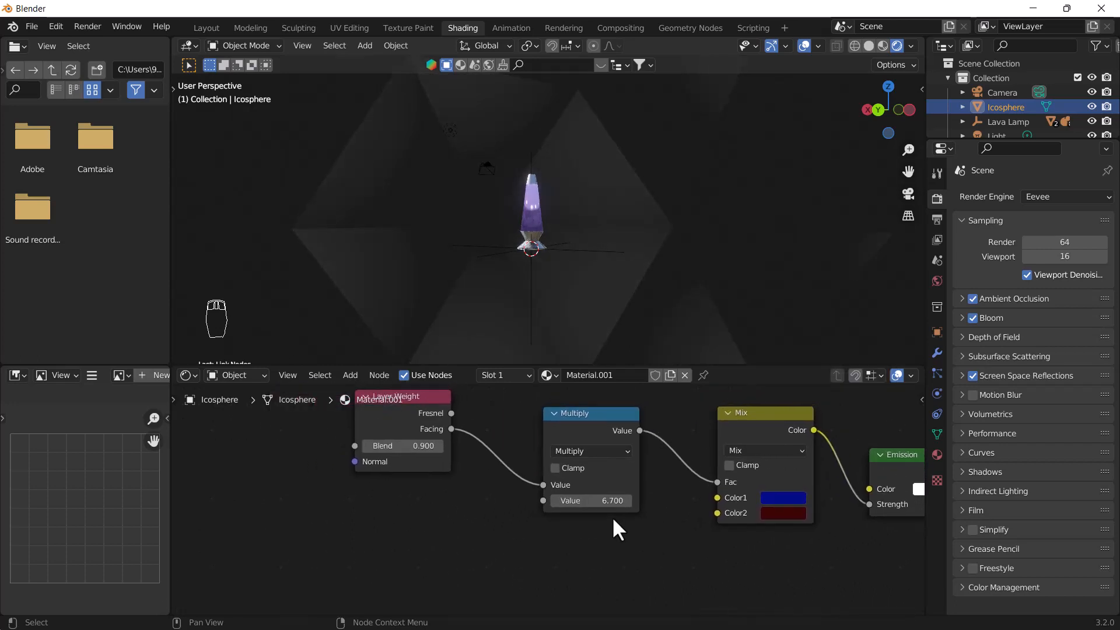
drag(609, 505, 571, 505)
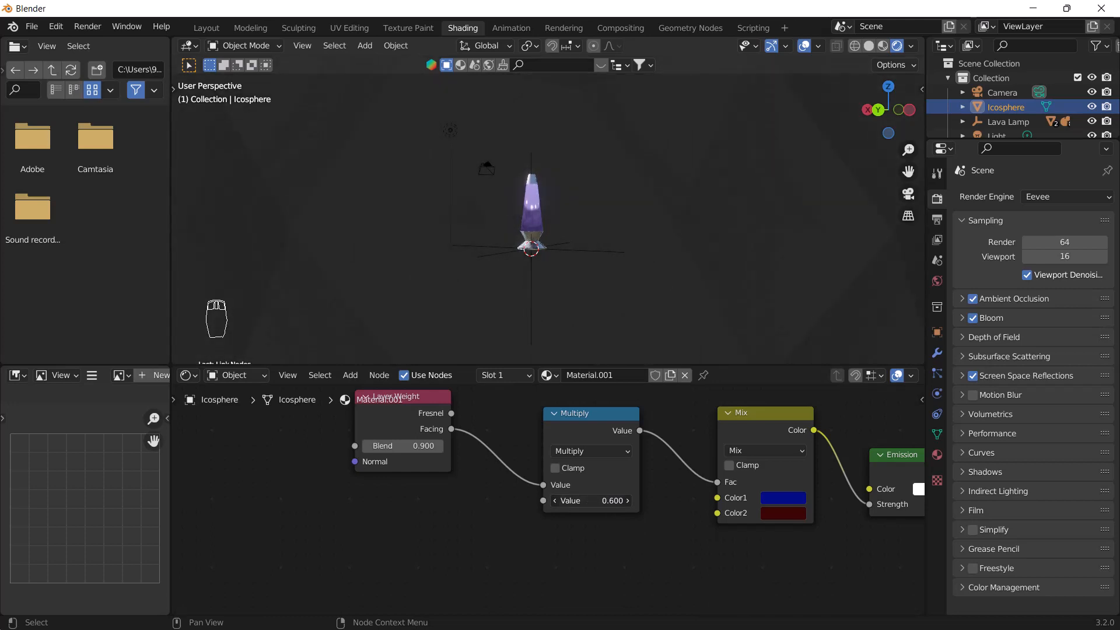
drag(610, 505, 611, 505)
Darken the Mix node's blue Color1 to V 0.105 and make Color2 a less saturated dark red.
scroll(690, 523, up, 1)
middle_drag(690, 523, 662, 533)
click(748, 508)
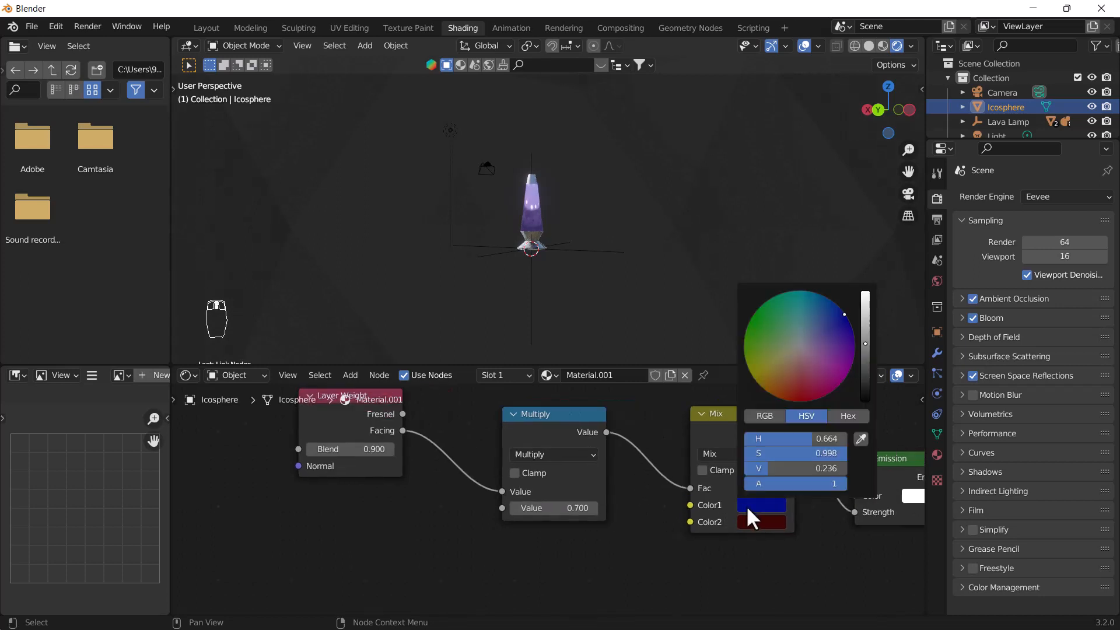
drag(865, 341, 865, 388)
click(759, 526)
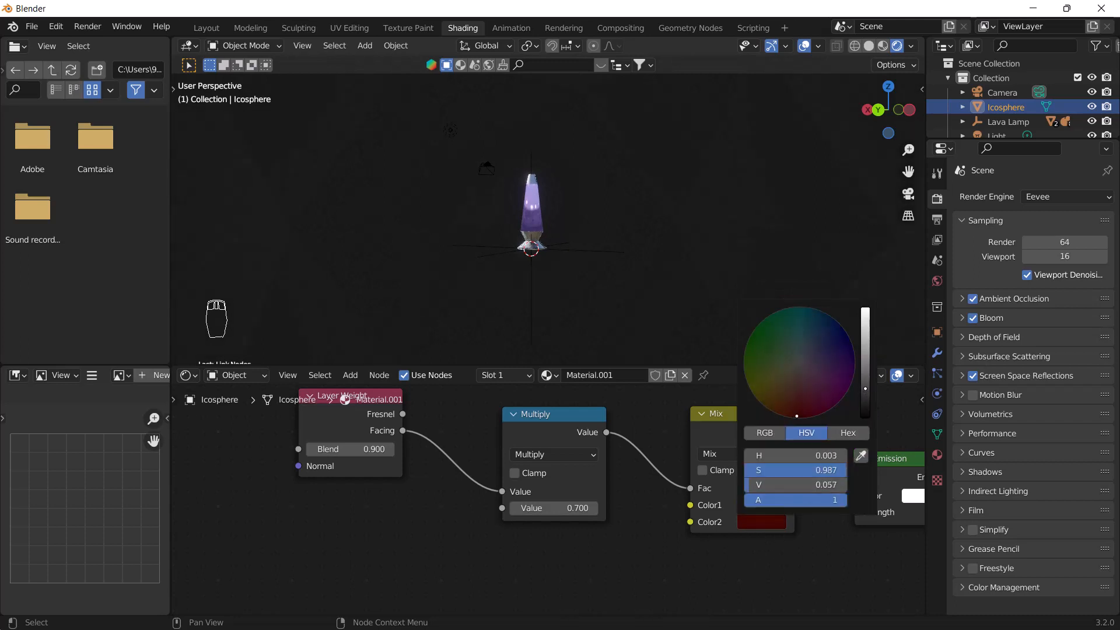
drag(804, 414, 805, 391)
Examine the icosphere backdrop around the lava lamp up close and from different angles.
scroll(619, 266, down, 3)
scroll(618, 265, up, 4)
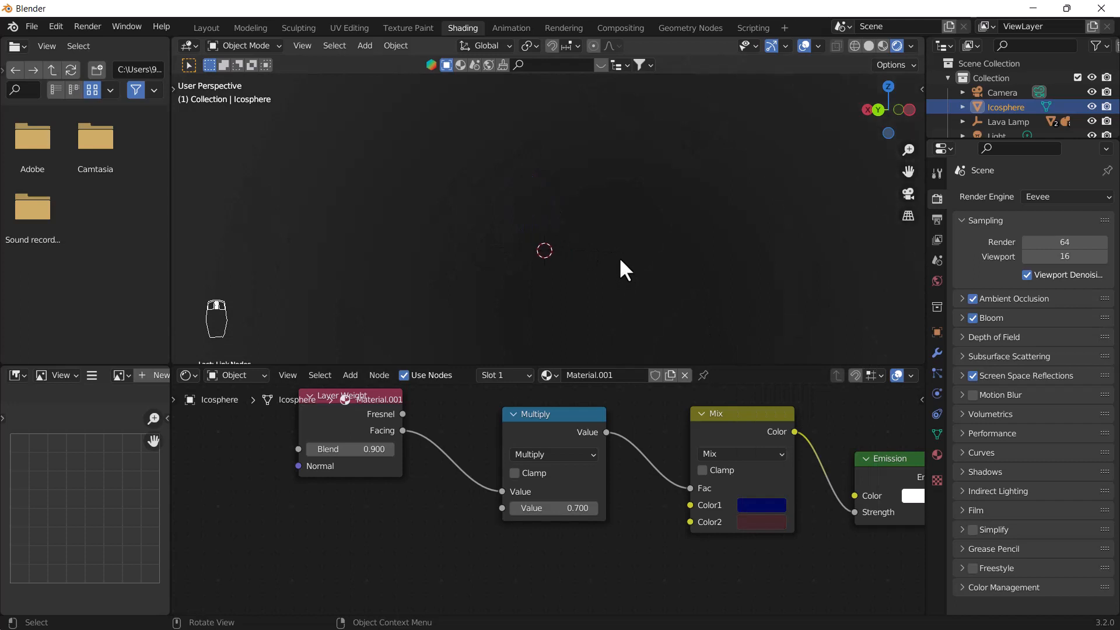
scroll(618, 254, up, 6)
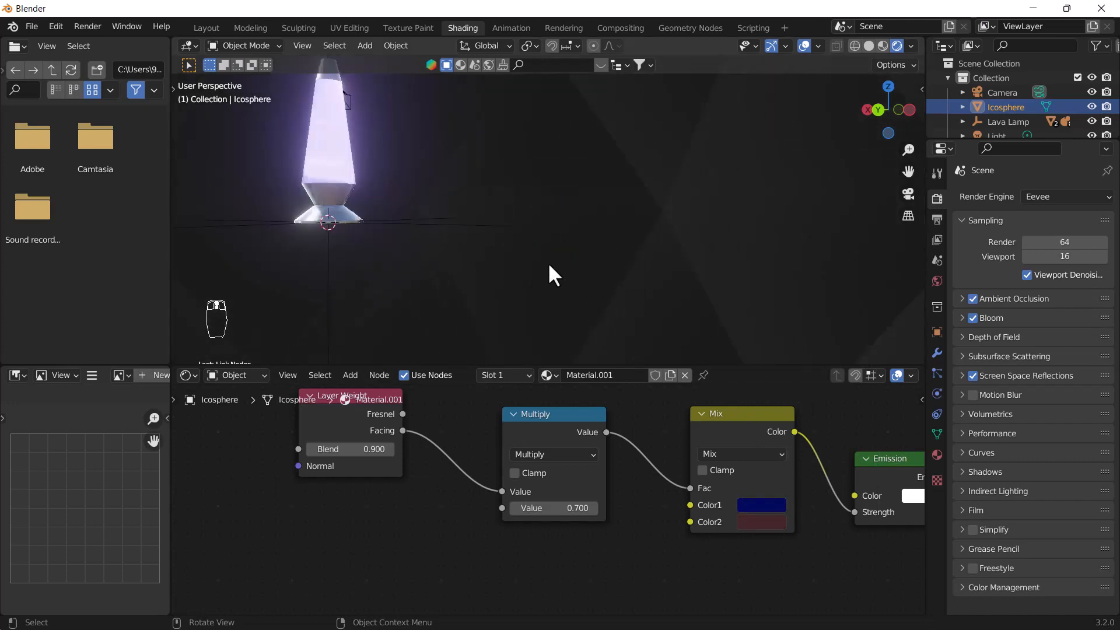
middle_drag(535, 264, 420, 269)
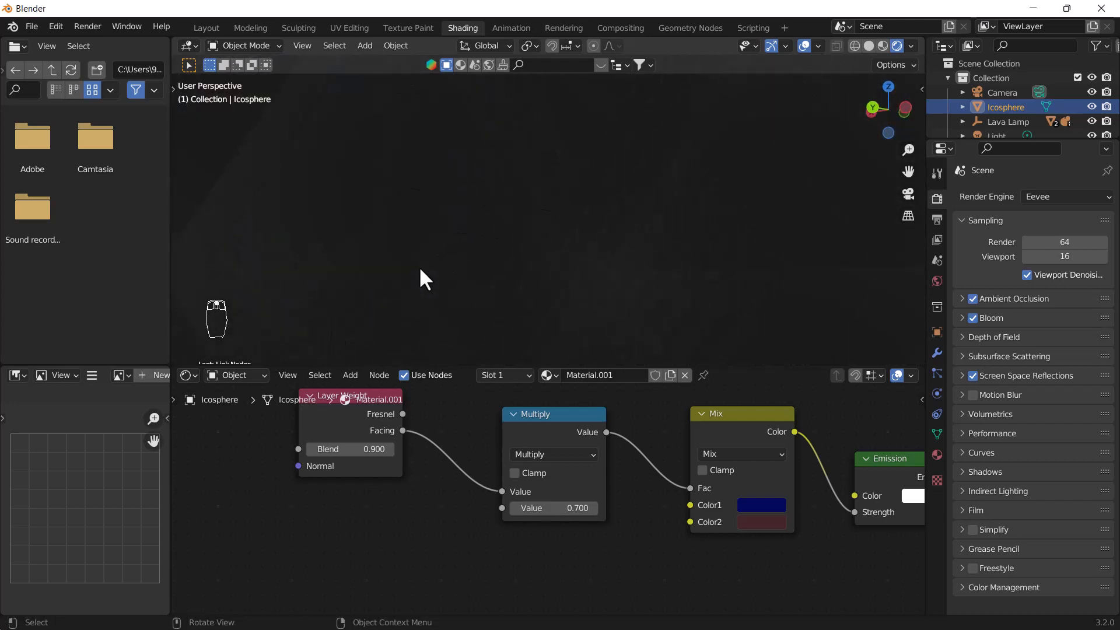
shift+right_click(417, 265)
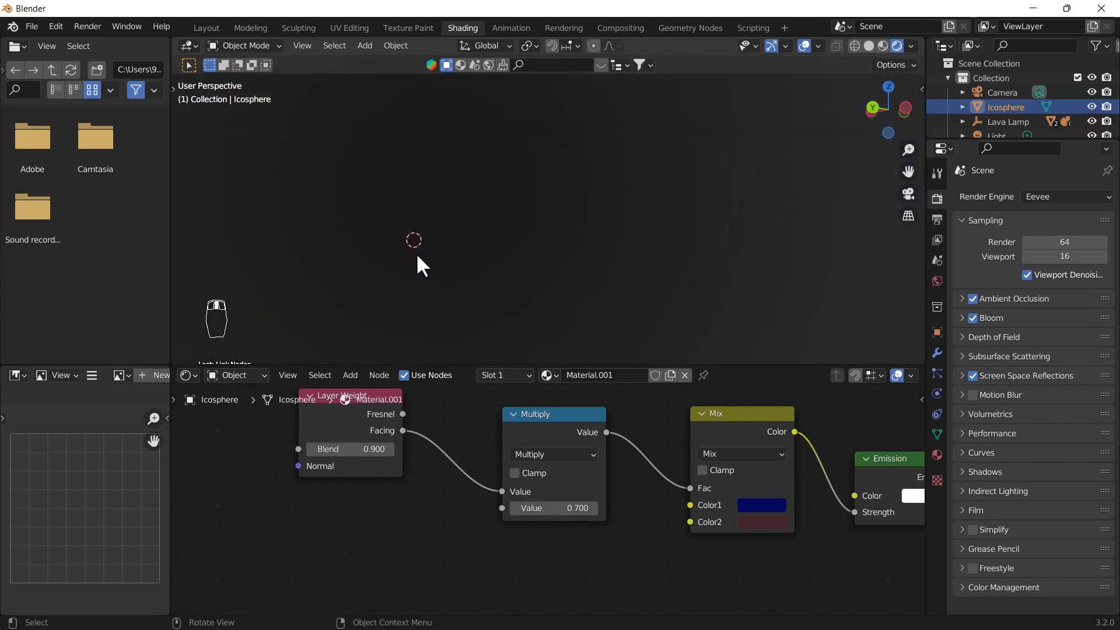
middle_drag(417, 257, 495, 257)
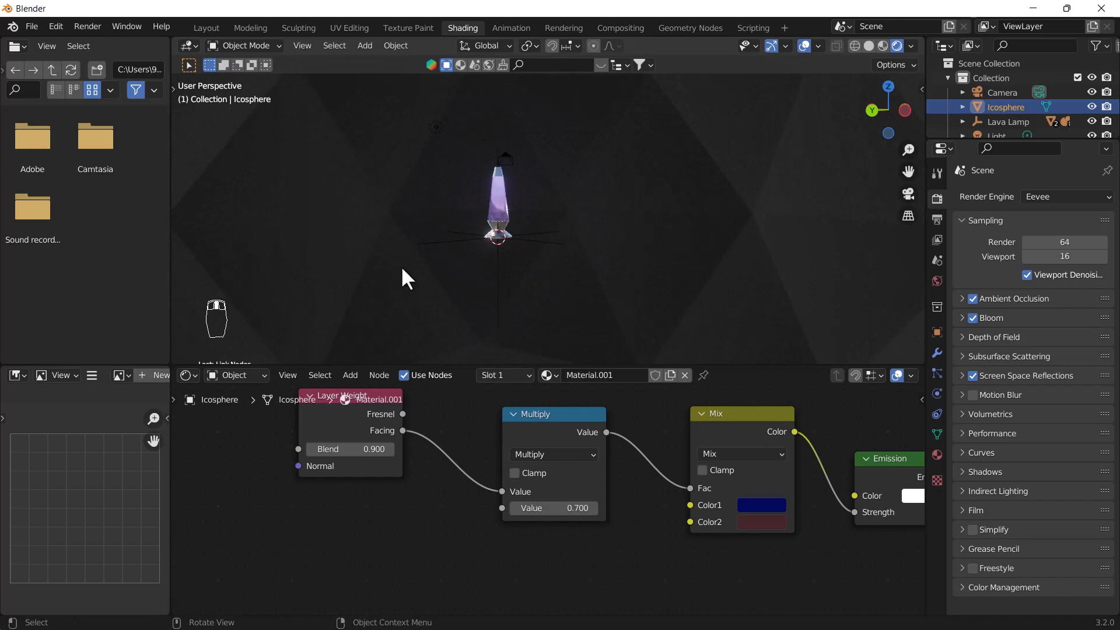
Add a Subdivision Surface modifier and a Triangulate modifier to the icosphere.
click(938, 353)
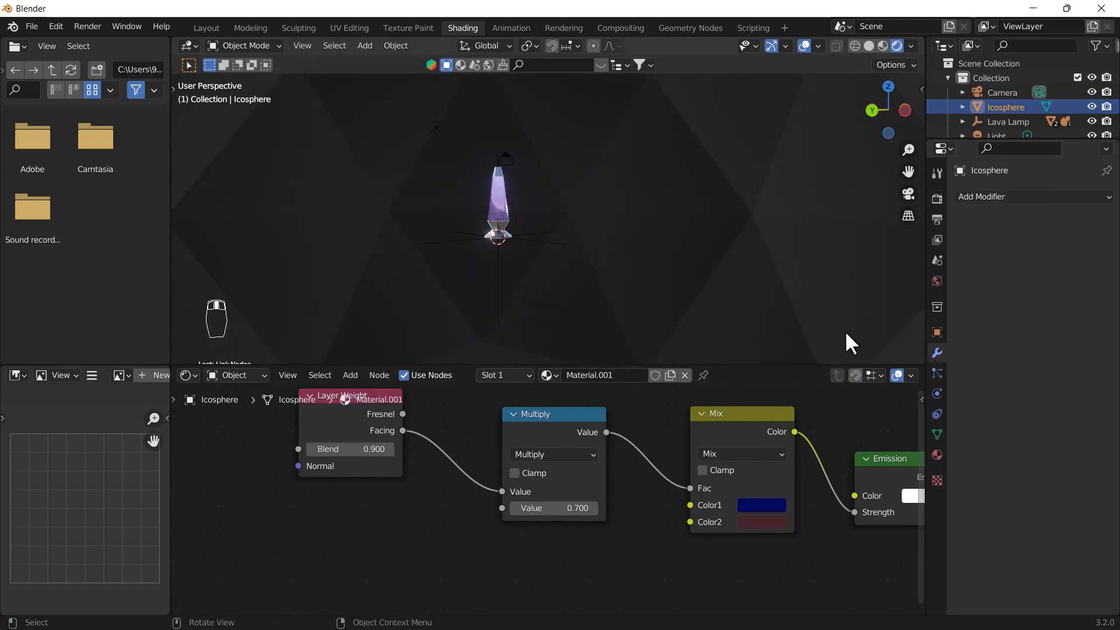
click(1033, 196)
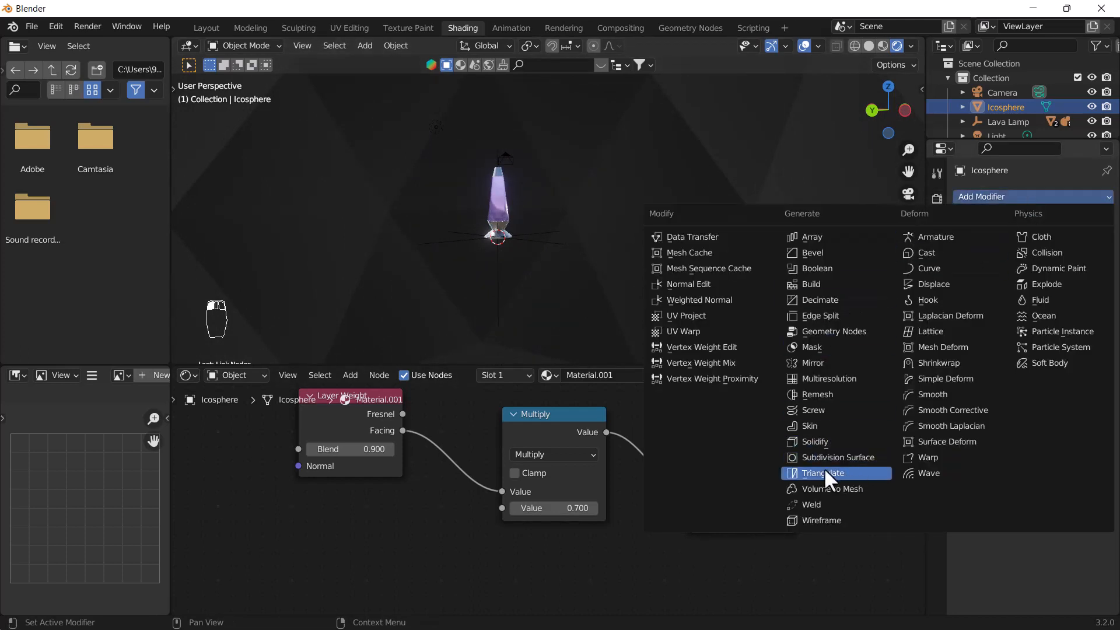
click(837, 459)
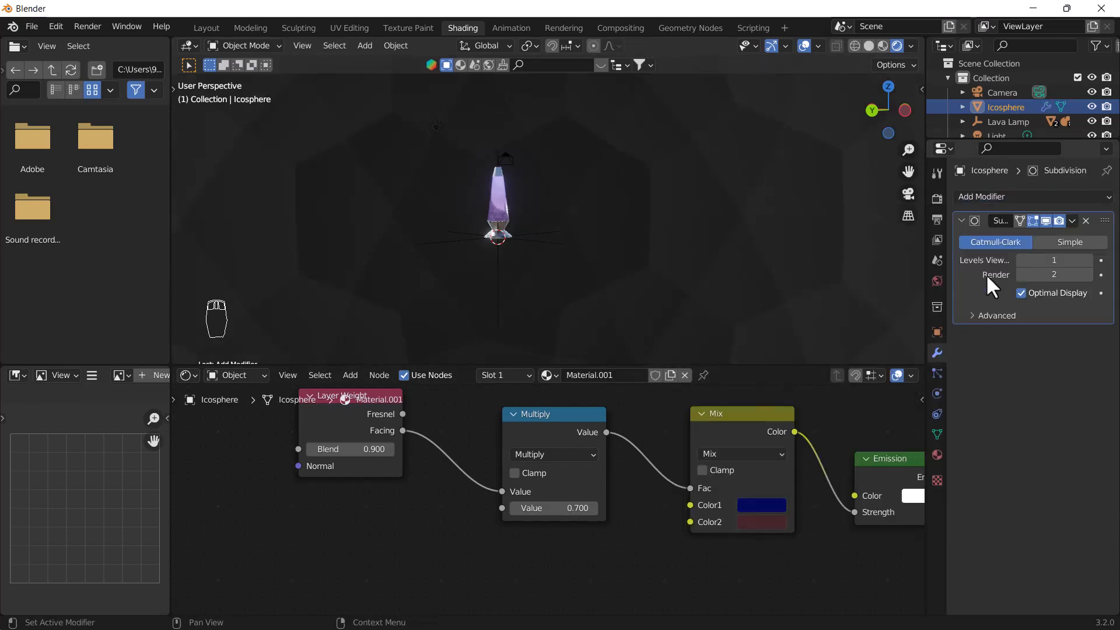
click(1029, 197)
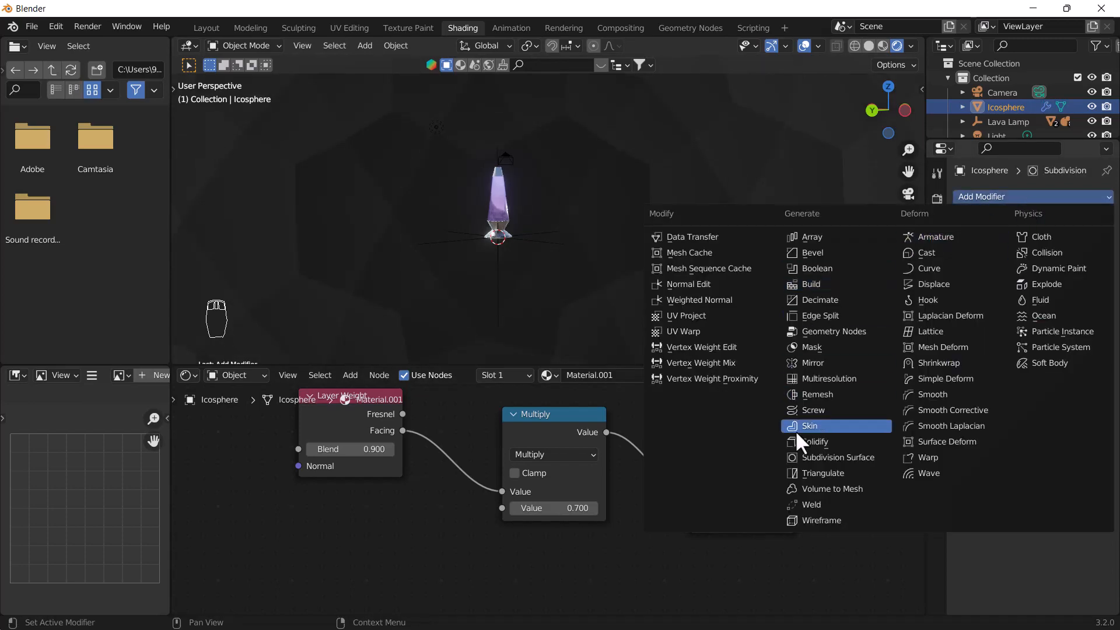
click(824, 471)
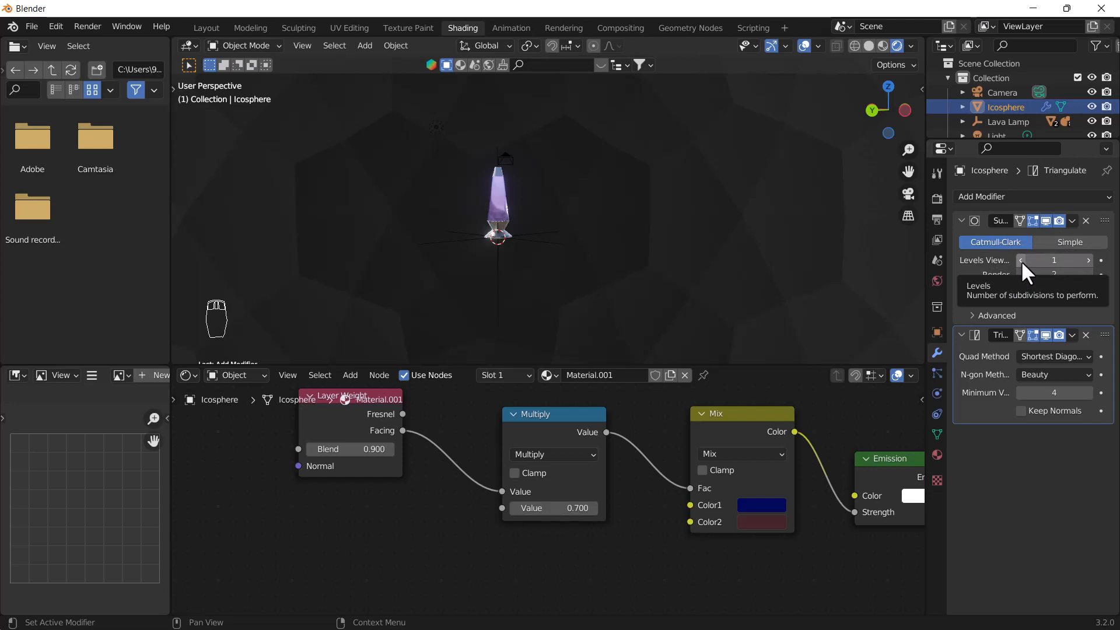
Adjust the Mix node's Color1 to a darker blue with H 0.666, S 0.978 and V 0.052.
middle_drag(586, 286, 436, 281)
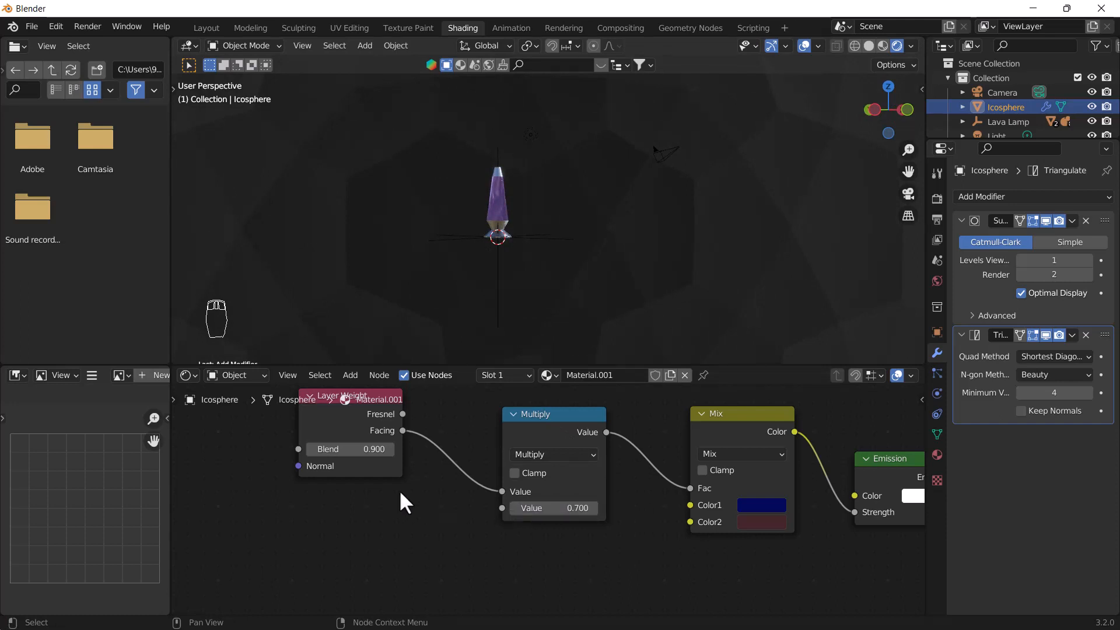
click(754, 506)
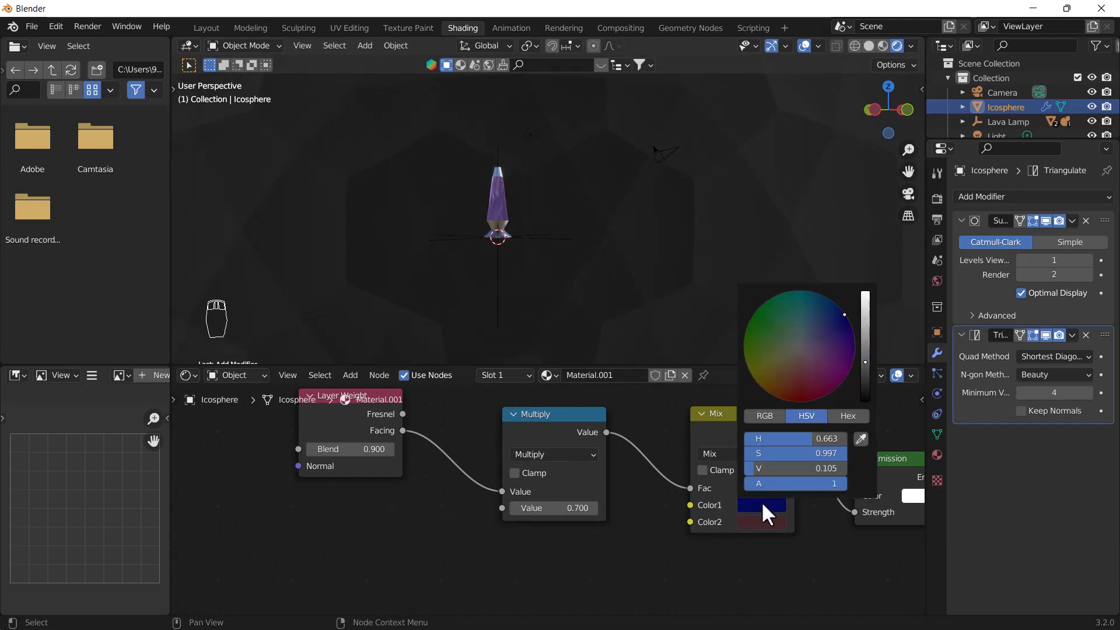
mouse_move(849, 319)
mouse_down()
mouse_move(841, 369)
mouse_move(844, 319)
mouse_up()
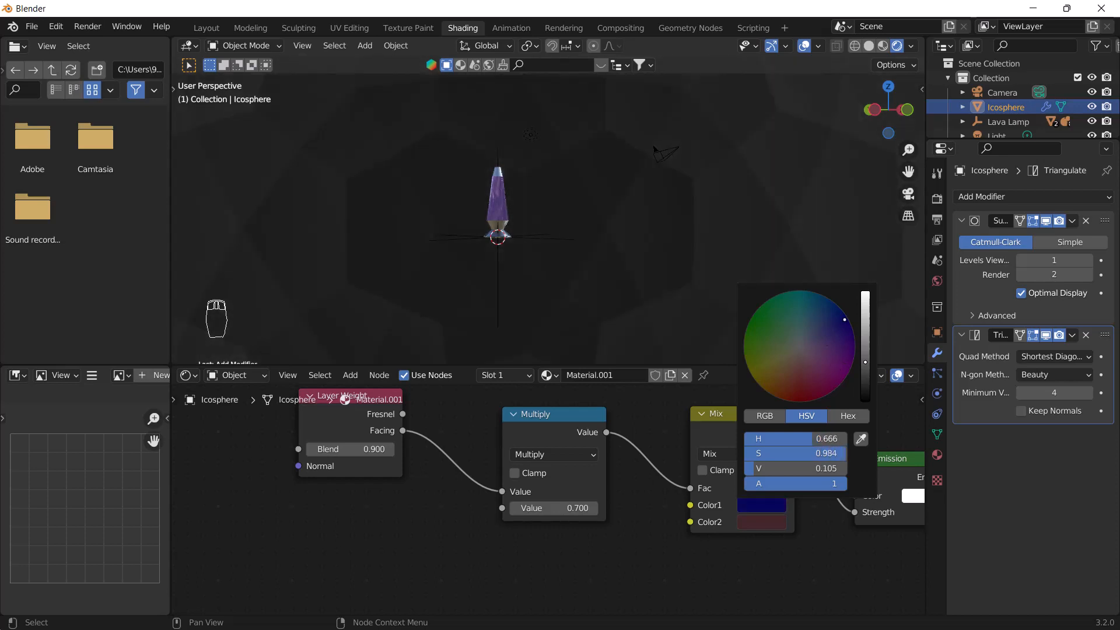
drag(867, 362, 866, 373)
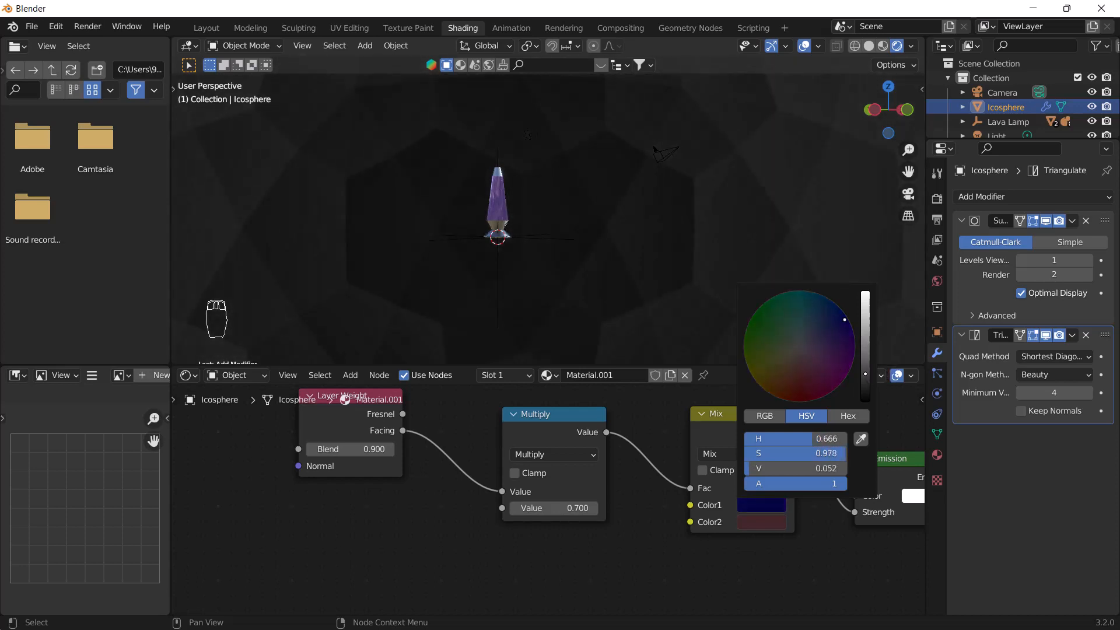
Adjust the Mix node's Color1 to H 0.673, S 0.976, V 0.068 and brighten the red Color2.
drag(843, 321, 840, 325)
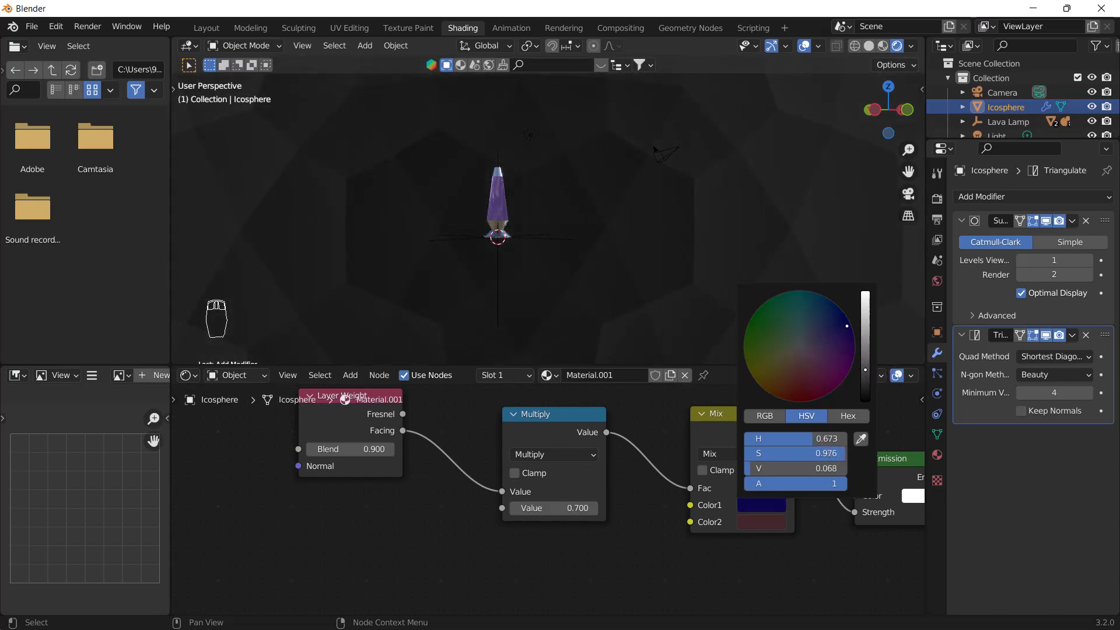
click(771, 517)
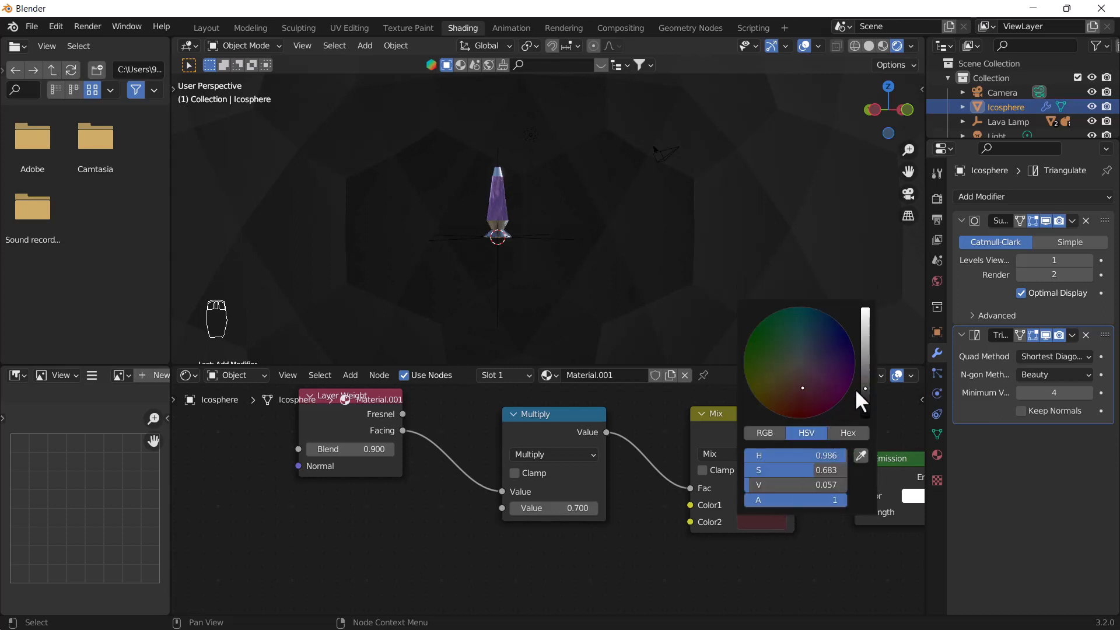
drag(856, 393, 866, 367)
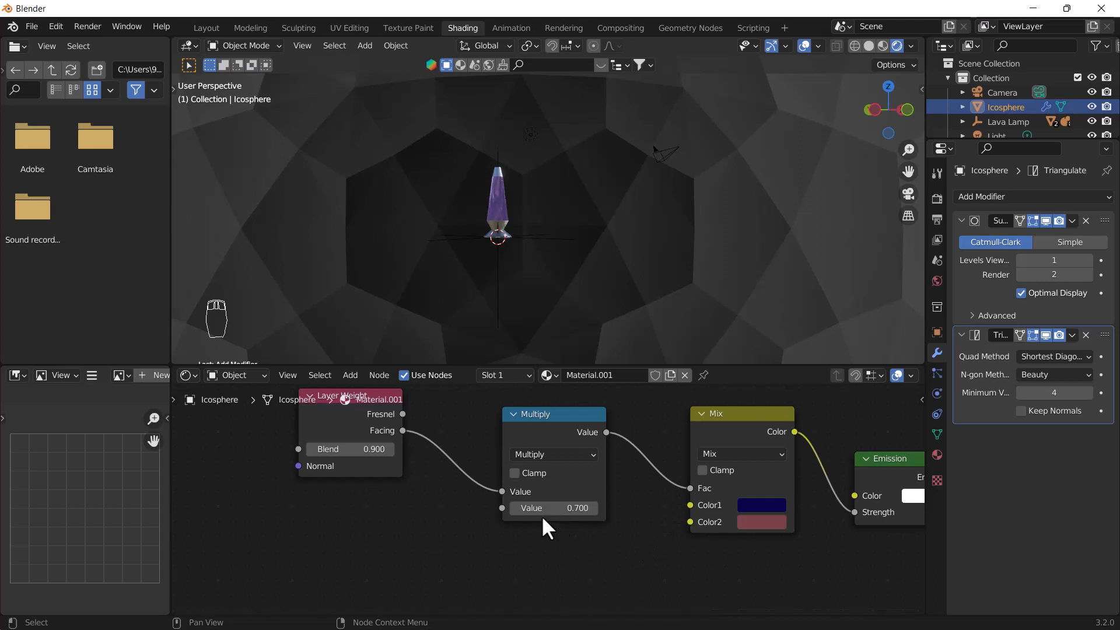
Set the Multiply node's second value to 0.400.
drag(512, 508, 478, 508)
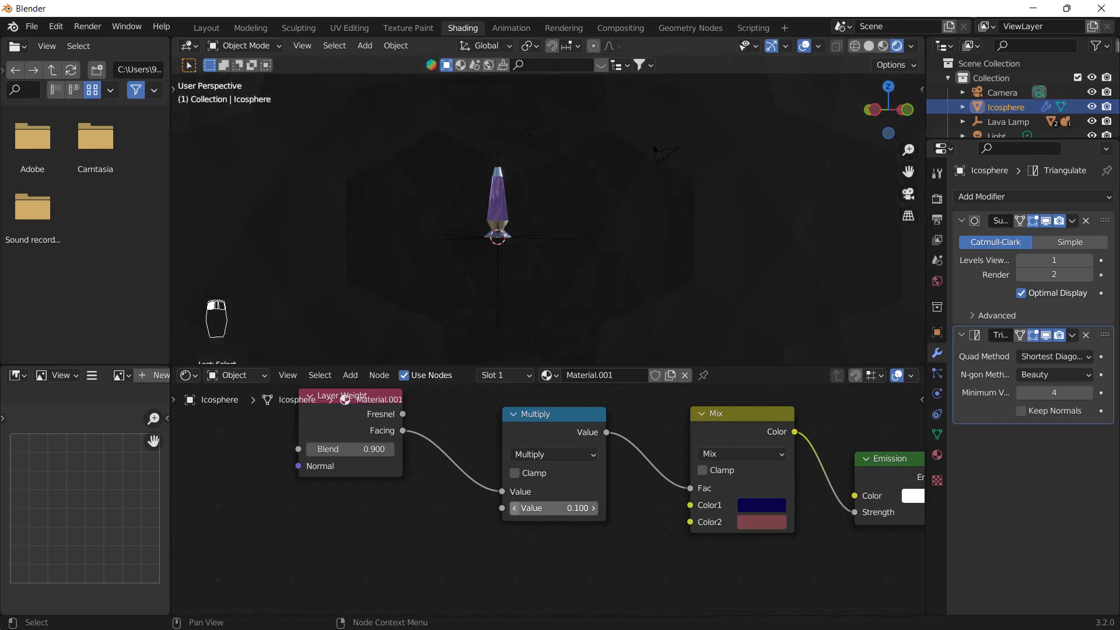
click(592, 506)
click(594, 506)
click(595, 506)
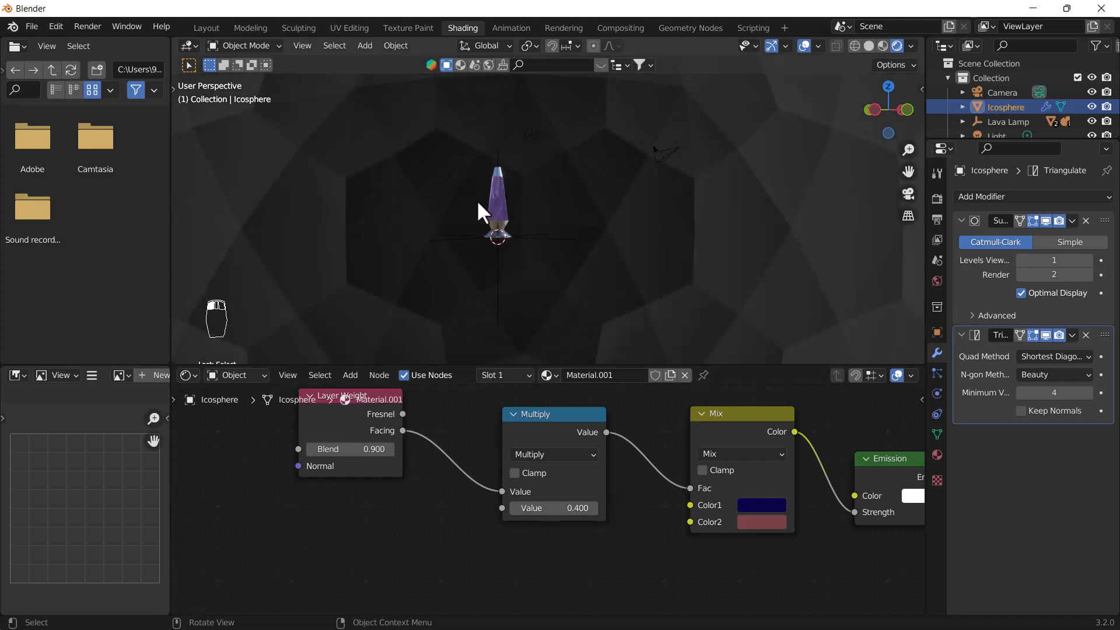
Examine the lava lamp and the shading of the surrounding icosphere up close and from another angle.
scroll(490, 216, up, 5)
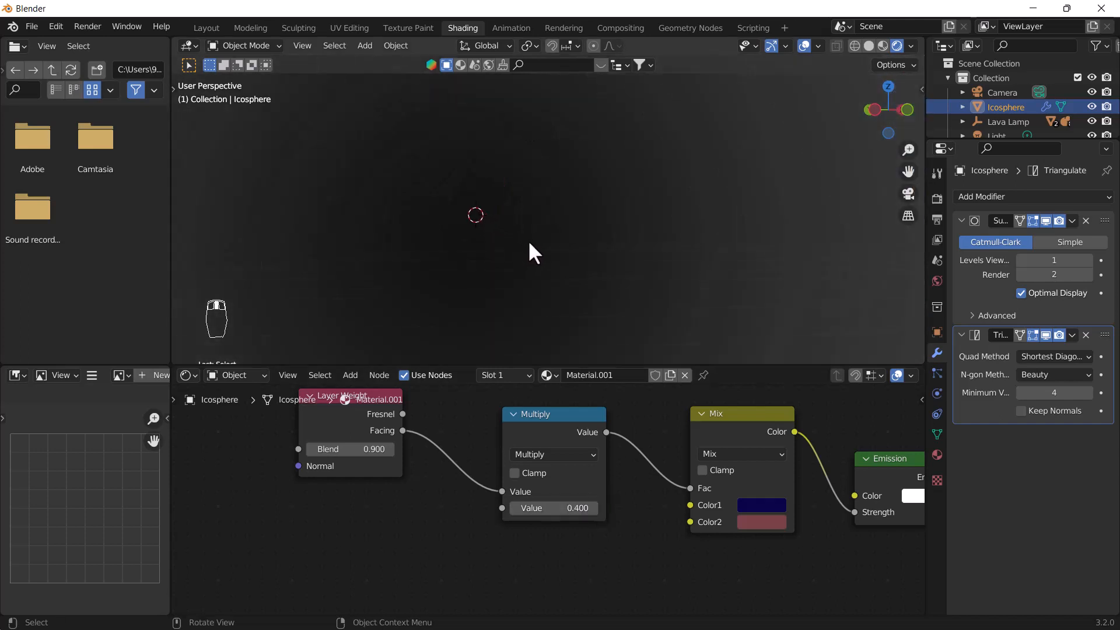
scroll(527, 239, up, 8)
shift+middle_drag(528, 236, 448, 233)
scroll(435, 226, down, 3)
scroll(436, 224, down, 4)
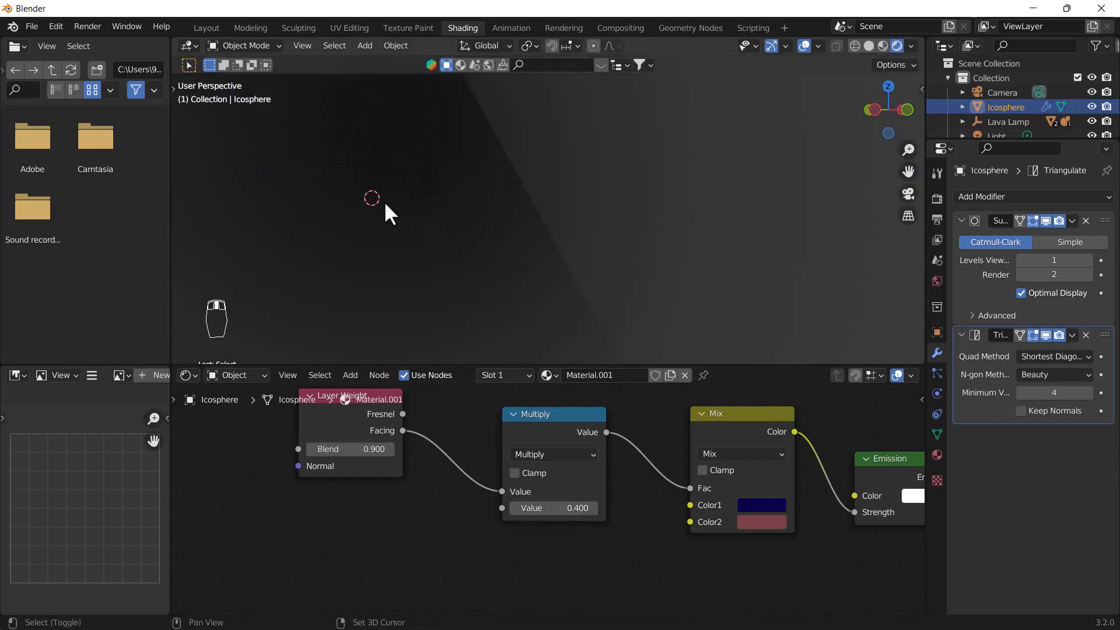
scroll(399, 204, up, 5)
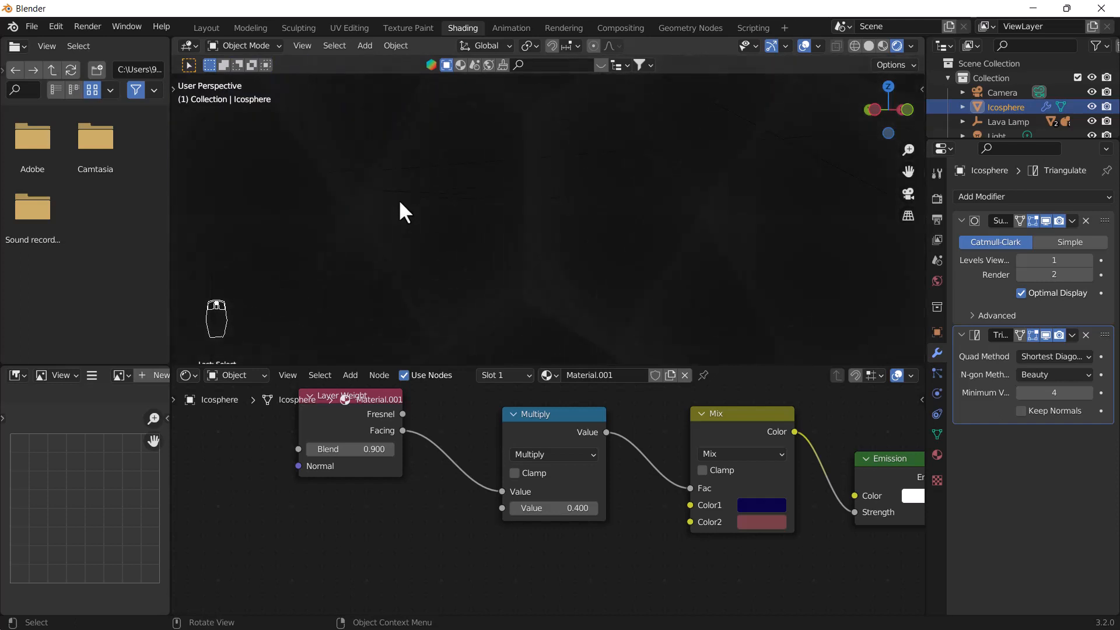
shift+middle_drag(357, 200, 566, 297)
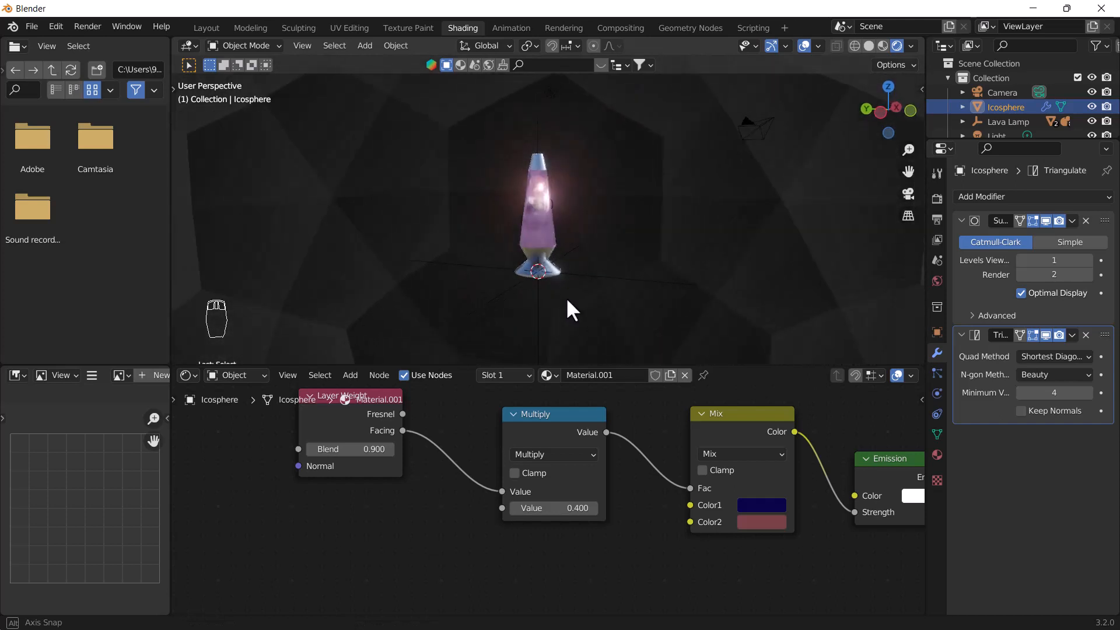
drag(360, 449, 339, 449)
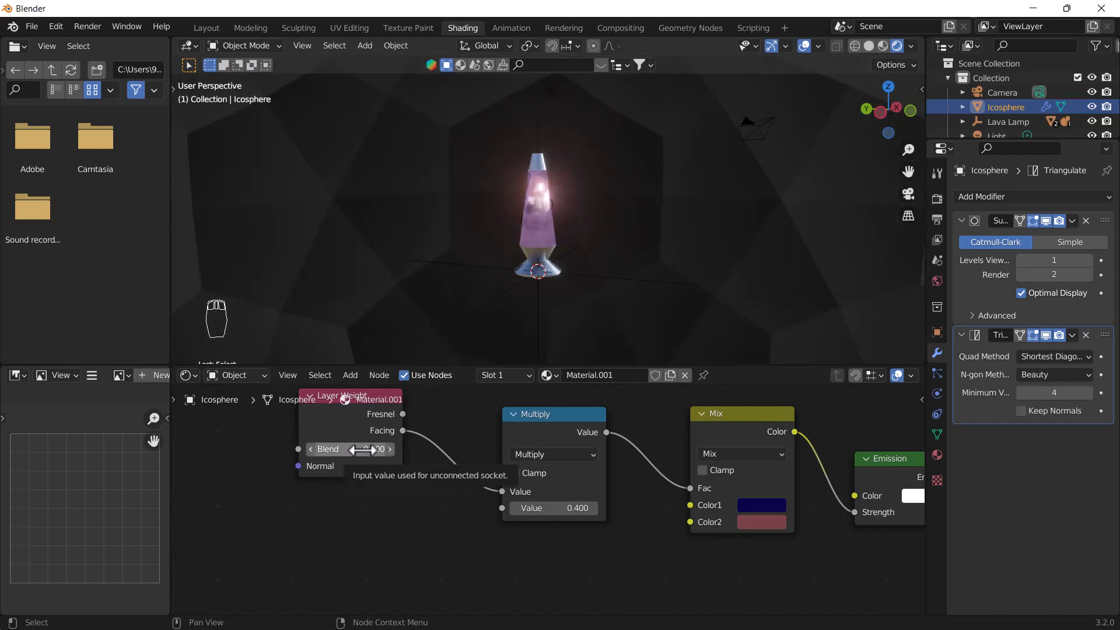
Fine-tune the Mix node's blue Color1 to H 0.671, S 0.980, V 0.070 and check the backdrop around the lamp.
click(754, 505)
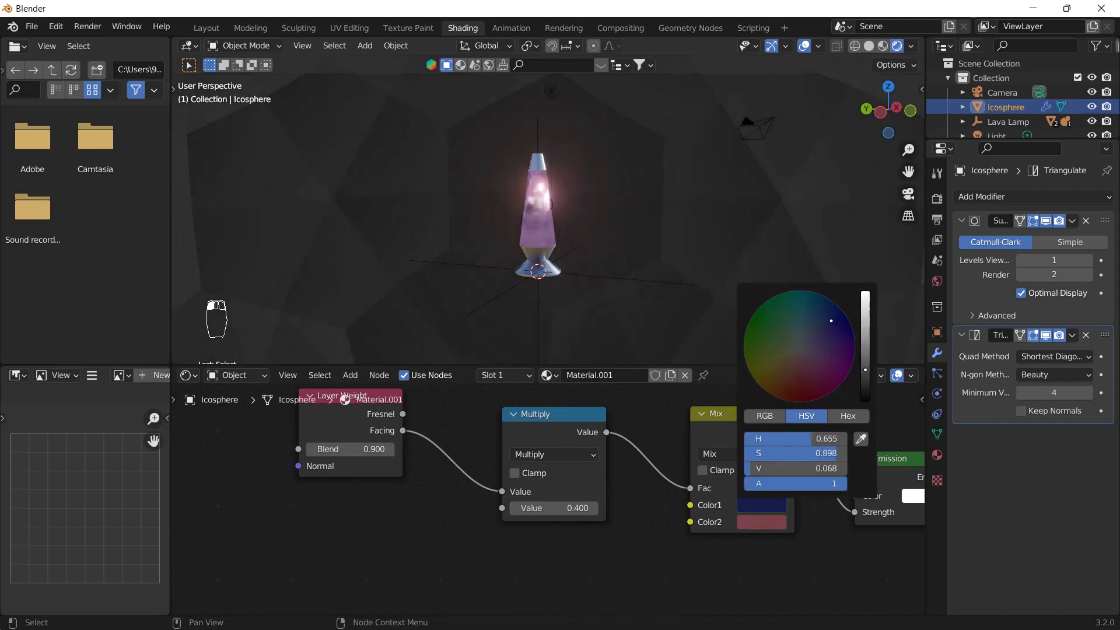
mouse_move(843, 326)
mouse_down()
mouse_move(772, 364)
mouse_move(798, 370)
mouse_move(794, 401)
mouse_up()
key(Escape)
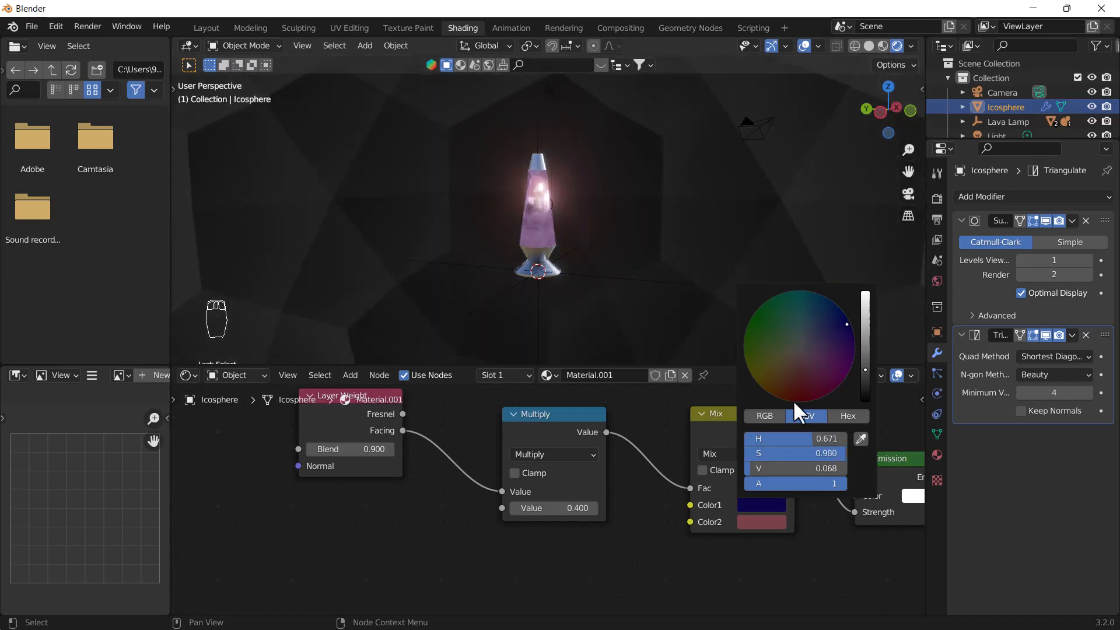
key(Escape)
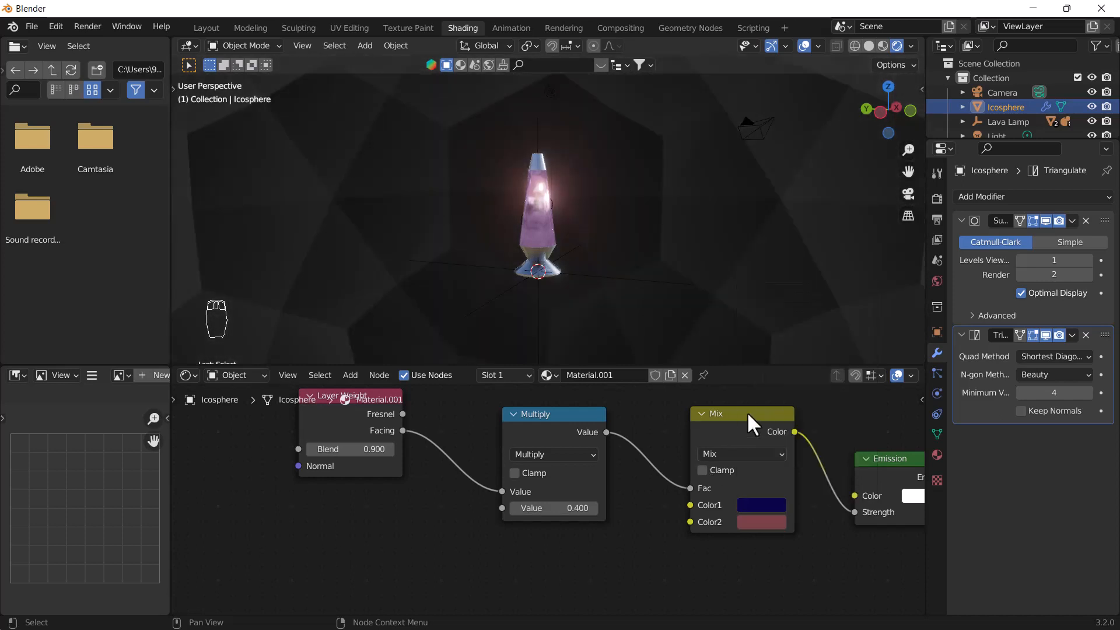
click(761, 506)
mouse_move(863, 367)
mouse_down()
mouse_move(865, 350)
mouse_move(866, 369)
mouse_up()
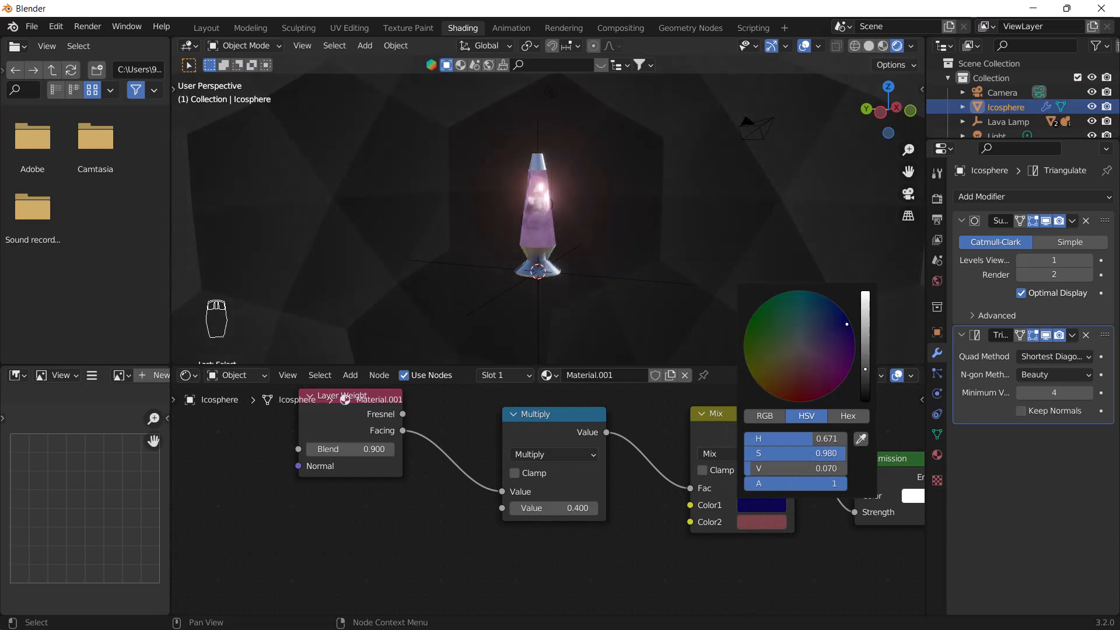
click(767, 502)
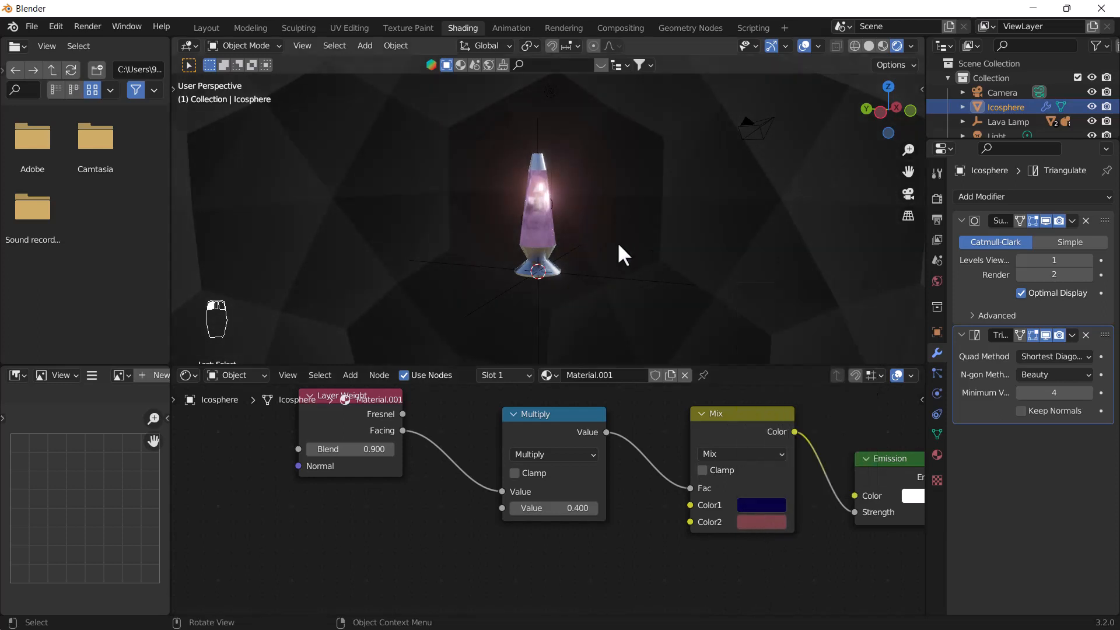
middle_drag(613, 245, 521, 267)
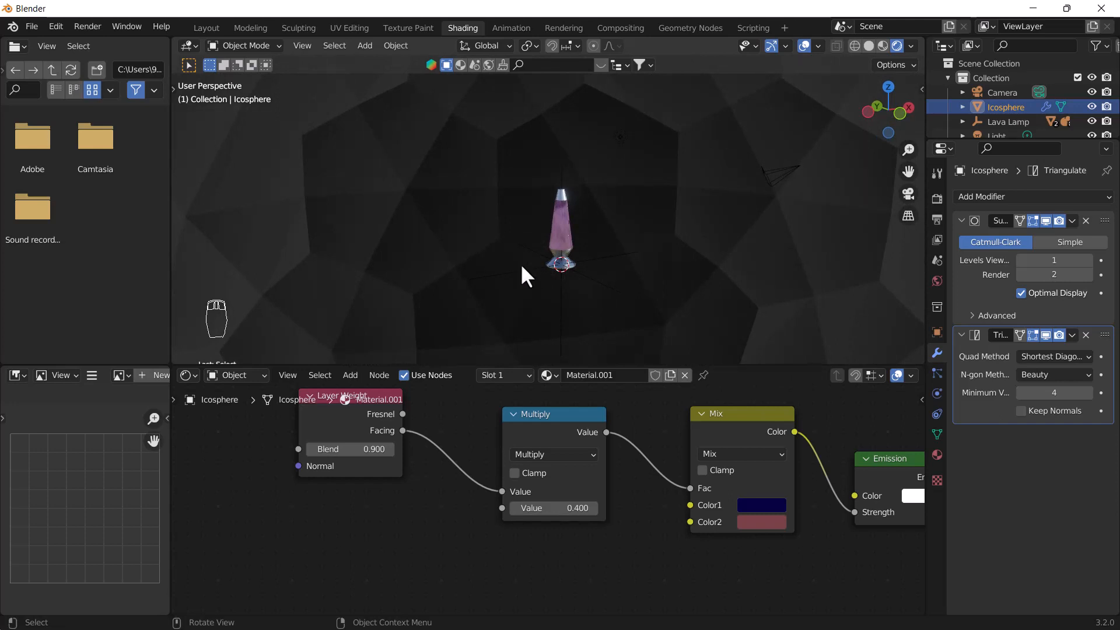